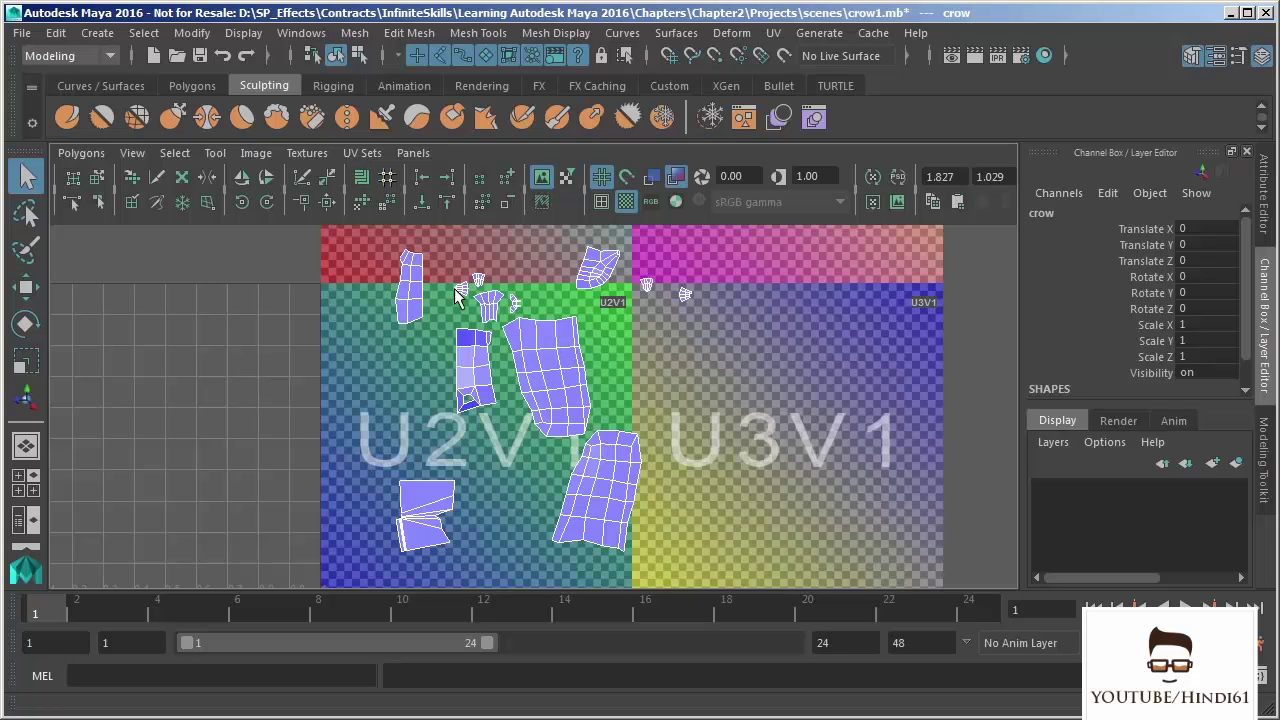
Examine the crow's UV shells across the tiles and the full model in the perspective view
{"action": "scroll", "coordinate": [606, 448], "scroll_direction": "up", "scroll_amount": 3}
{"action": "middle_click_drag", "start_coordinate": [590, 340], "coordinate": [607, 272], "text": "alt"}
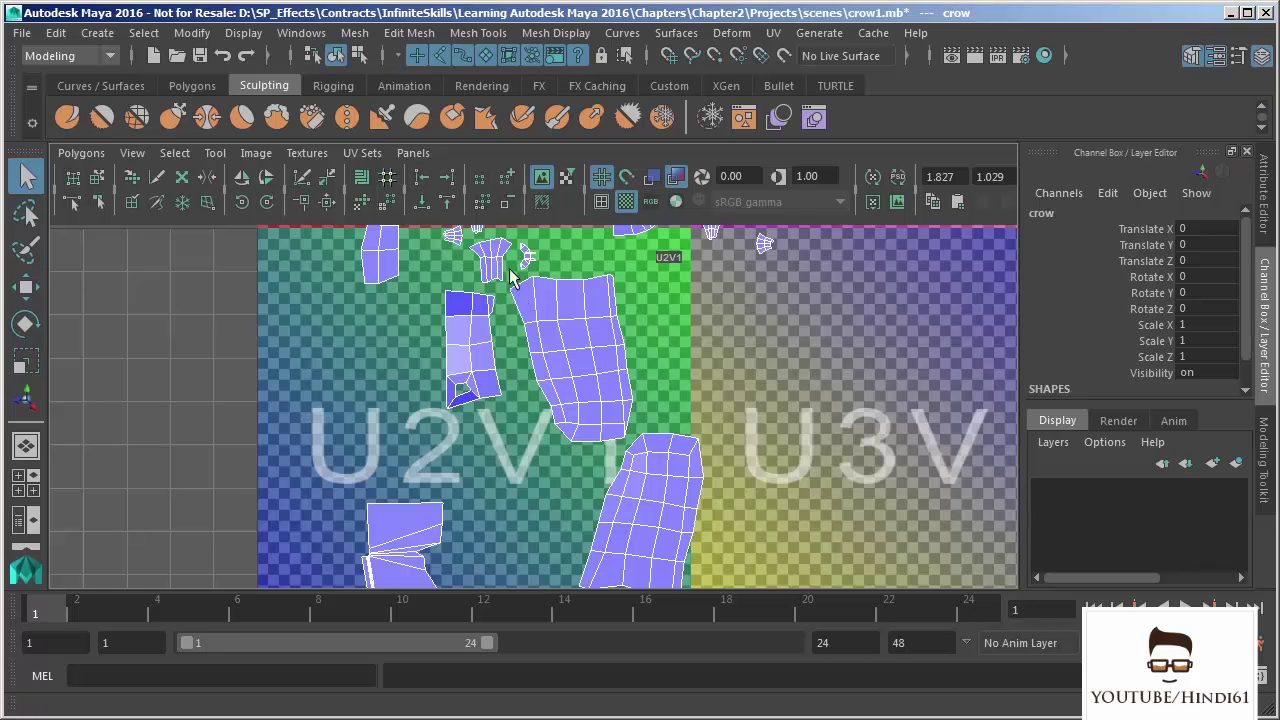
{"action": "middle_click_drag", "start_coordinate": [681, 368], "coordinate": [661, 398], "text": "alt"}
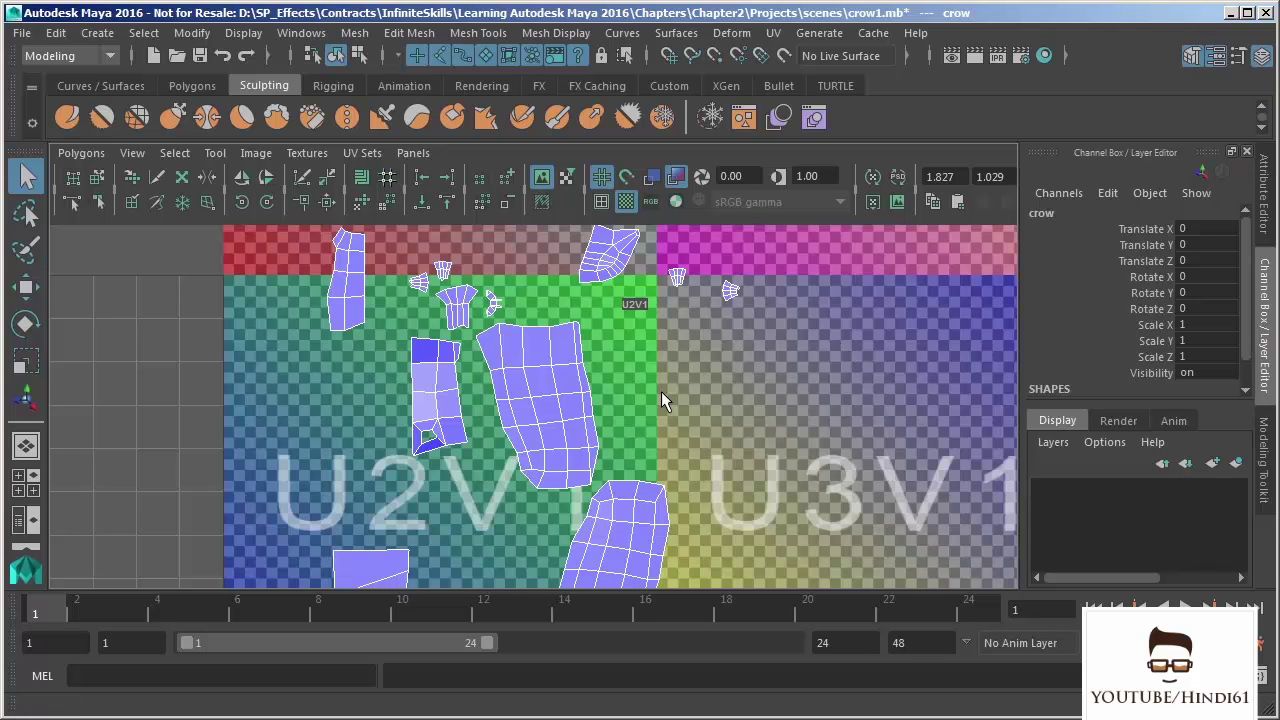
{"action": "middle_click_drag", "start_coordinate": [682, 384], "coordinate": [630, 344], "text": "alt"}
{"action": "key", "text": "space"}
{"action": "key", "text": "space"}
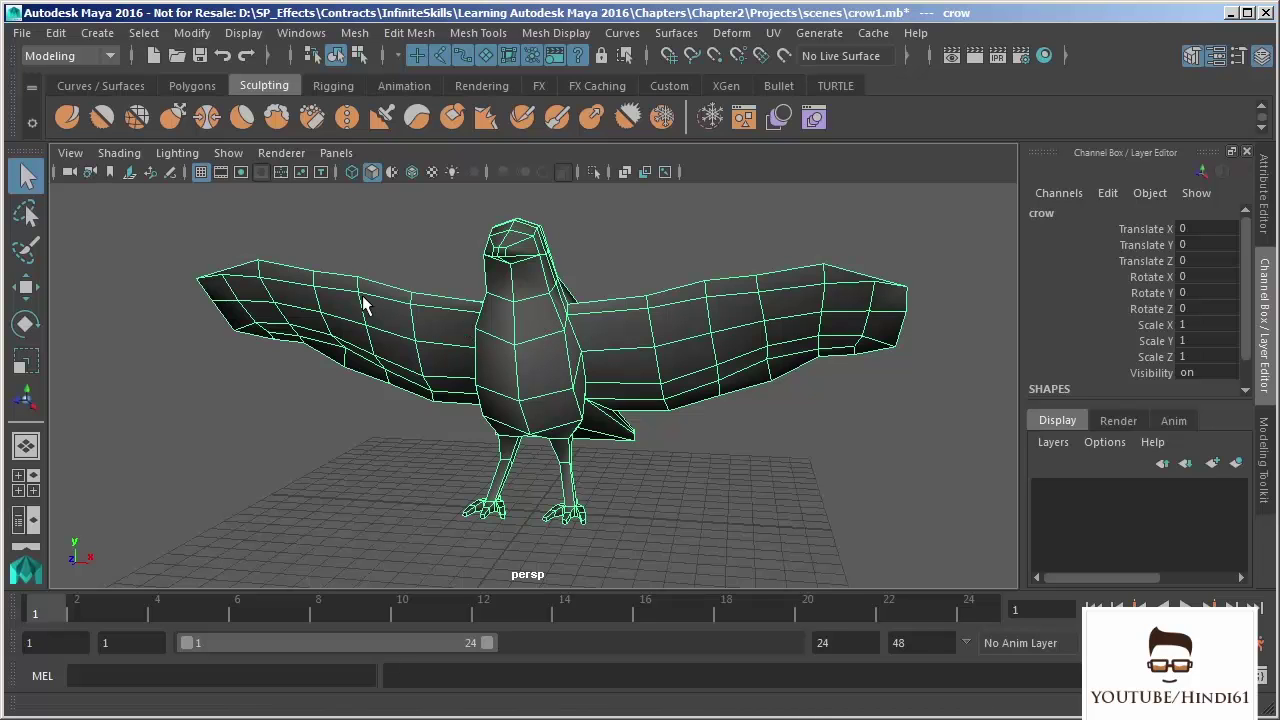
{"action": "left_click_drag", "start_coordinate": [352, 330], "coordinate": [393, 366], "text": "alt"}
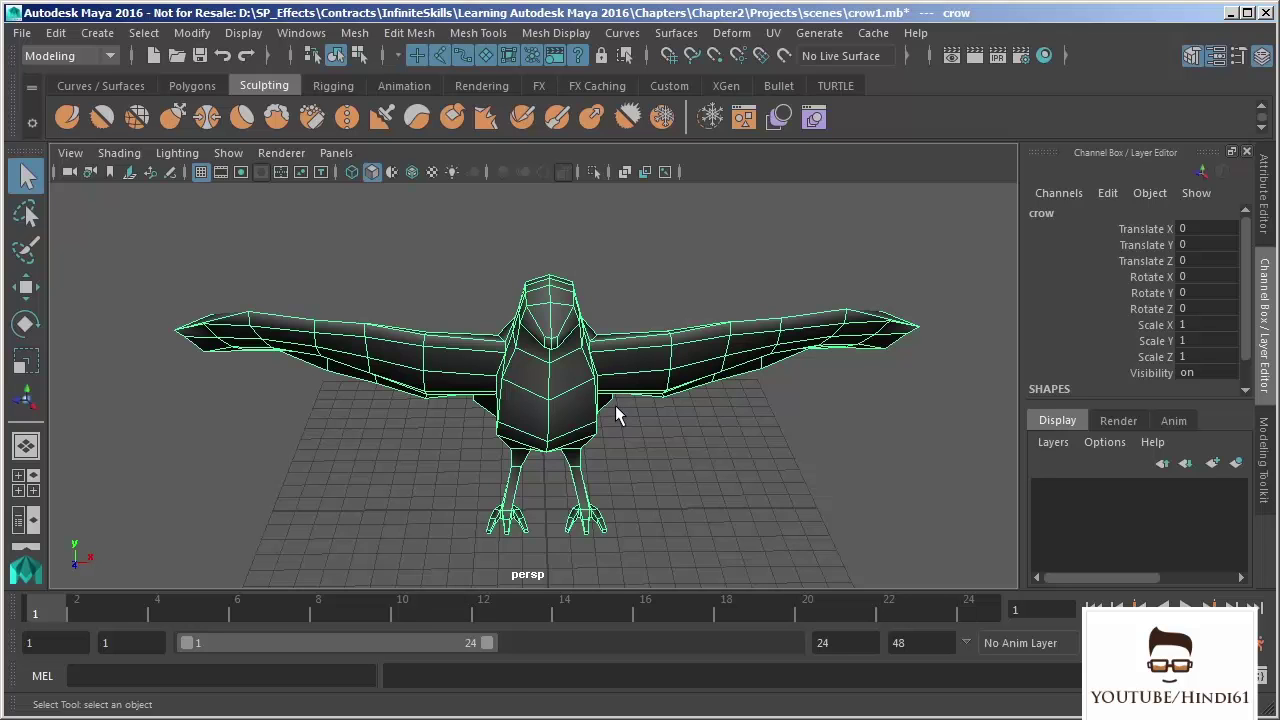
Mirror Cut the crow along the YZ plane with Merge with the original enabled
{"action": "left_click", "coordinate": [400, 34]}
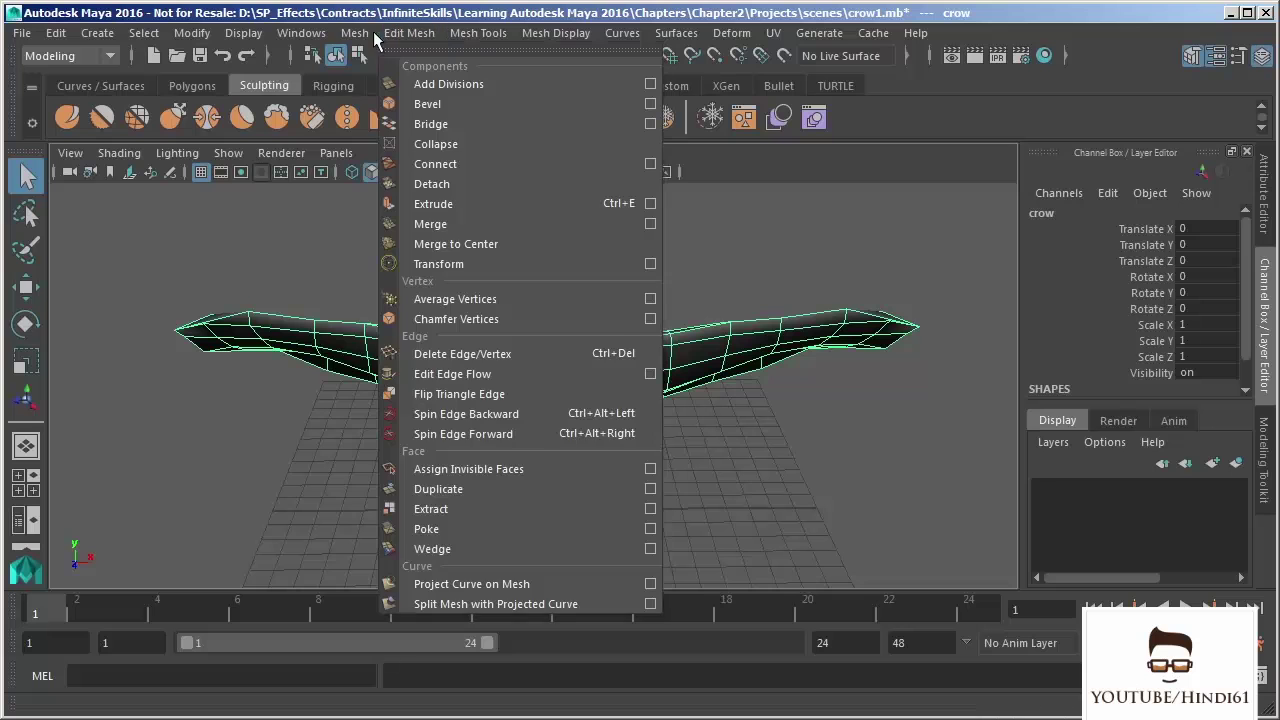
{"action": "mouse_move", "coordinate": [360, 37]}
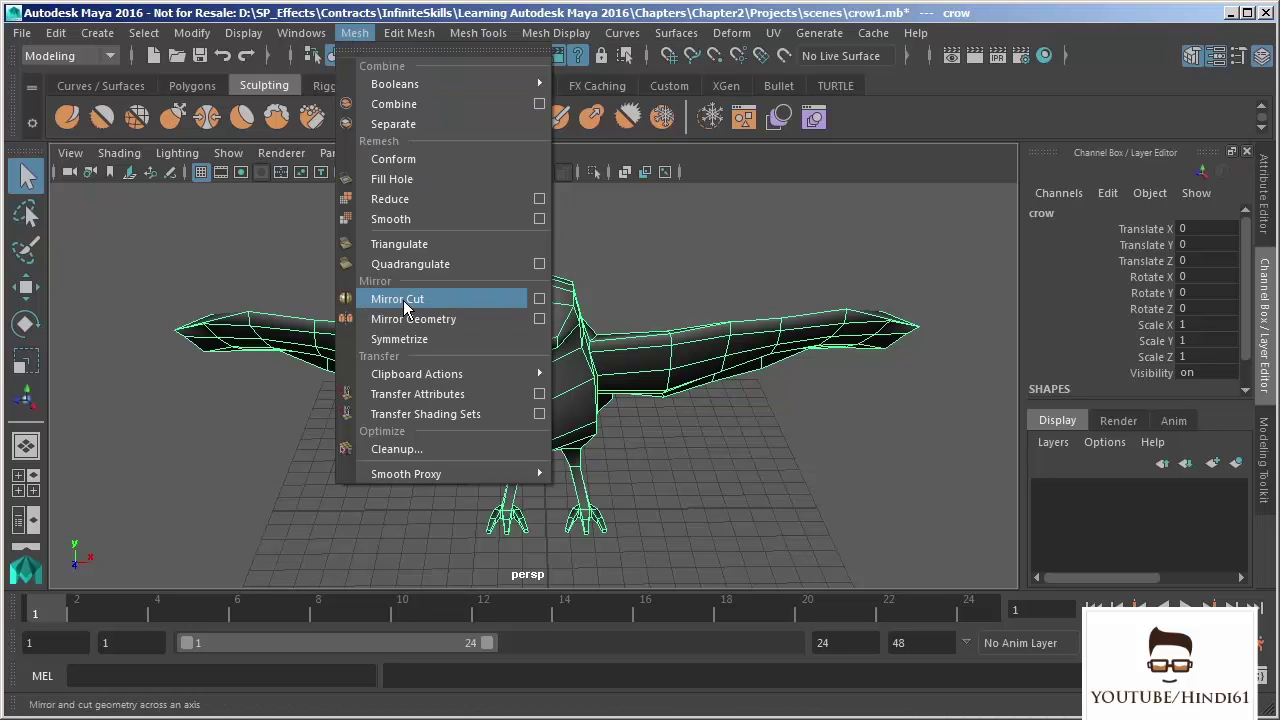
{"action": "left_click", "coordinate": [539, 299]}
{"action": "left_click_drag", "start_coordinate": [626, 457], "coordinate": [607, 418], "text": "alt"}
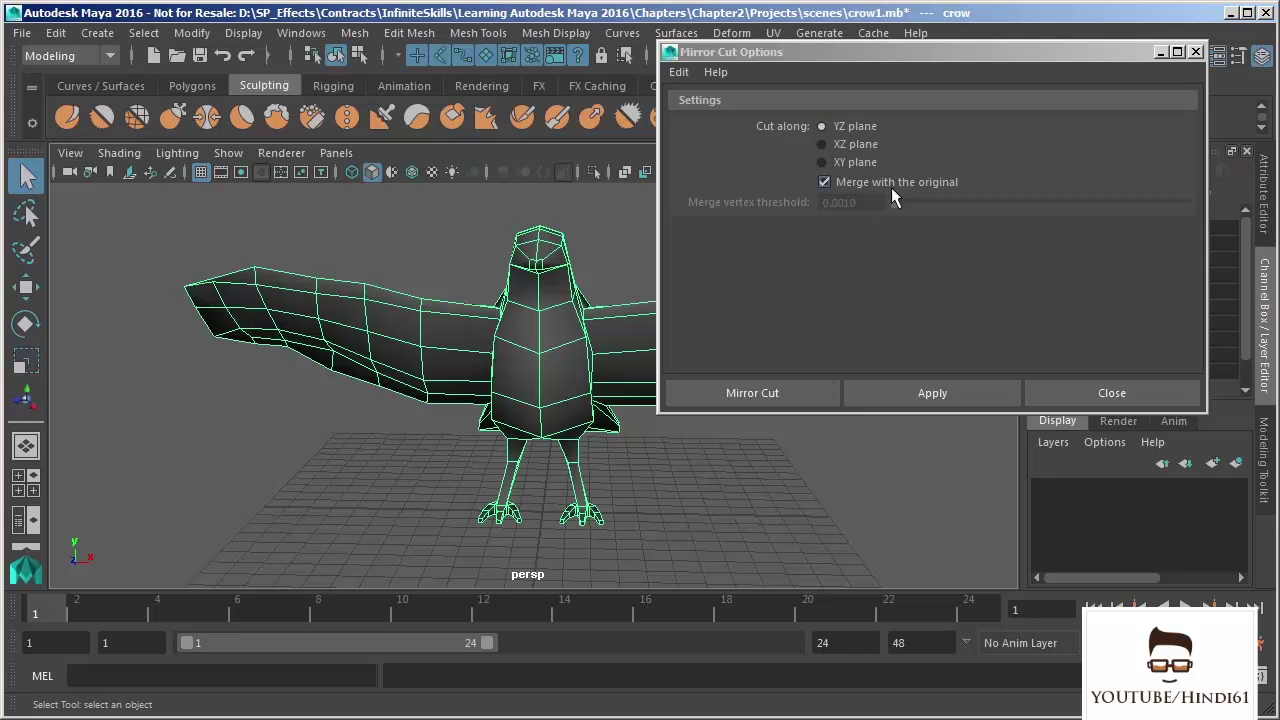
{"action": "left_click", "coordinate": [907, 394]}
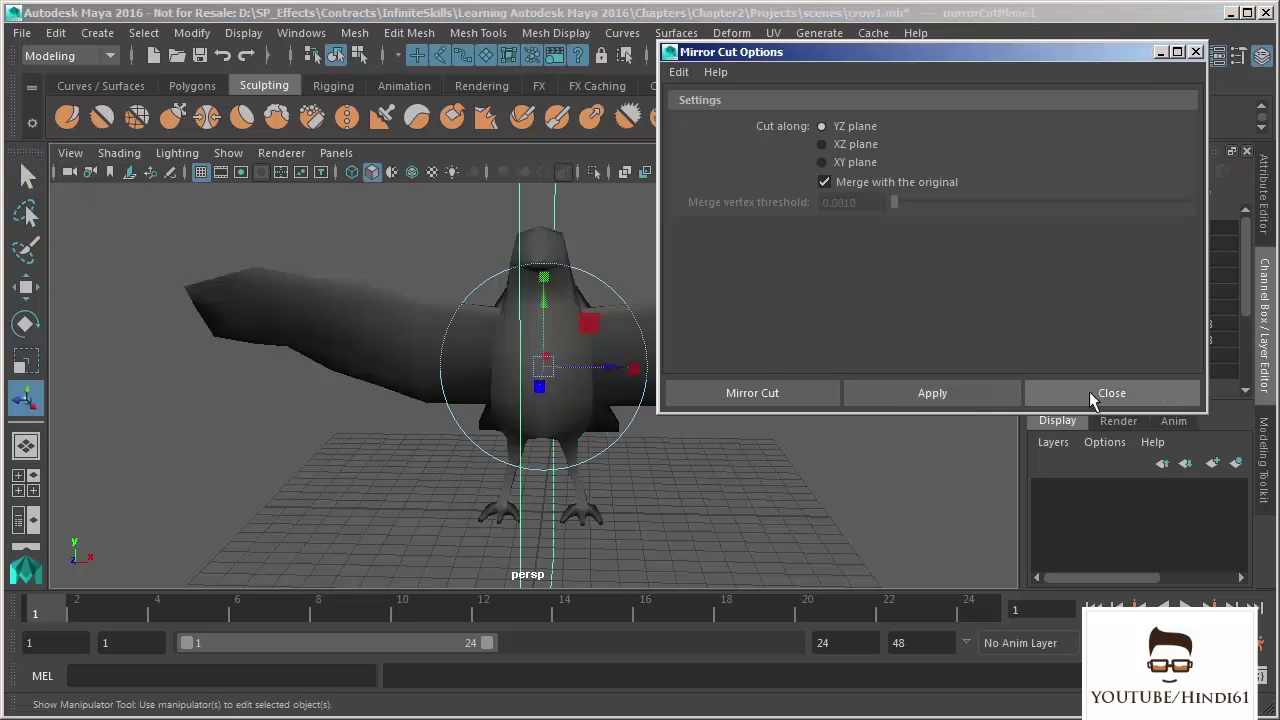
{"action": "left_click", "coordinate": [1100, 392]}
Try moving the mirror cut plane sideways across the crow and undo the move
{"action": "left_click", "coordinate": [396, 331]}
{"action": "left_click_drag", "start_coordinate": [734, 382], "coordinate": [297, 331], "text": "alt"}
{"action": "right_click_drag", "start_coordinate": [297, 331], "coordinate": [500, 260], "text": "alt"}
{"action": "left_click_drag", "start_coordinate": [500, 260], "coordinate": [466, 457], "text": "alt"}
{"action": "right_click_drag", "start_coordinate": [466, 457], "coordinate": [620, 420], "text": "alt"}
{"action": "left_click_drag", "start_coordinate": [620, 420], "coordinate": [676, 396], "text": "alt"}
{"action": "left_click_drag", "start_coordinate": [452, 223], "coordinate": [502, 251]}
{"action": "left_click_drag", "start_coordinate": [642, 352], "coordinate": [655, 415], "text": "alt"}
{"action": "key", "text": "ctrl+z"}
{"action": "key", "text": "ctrl+z"}
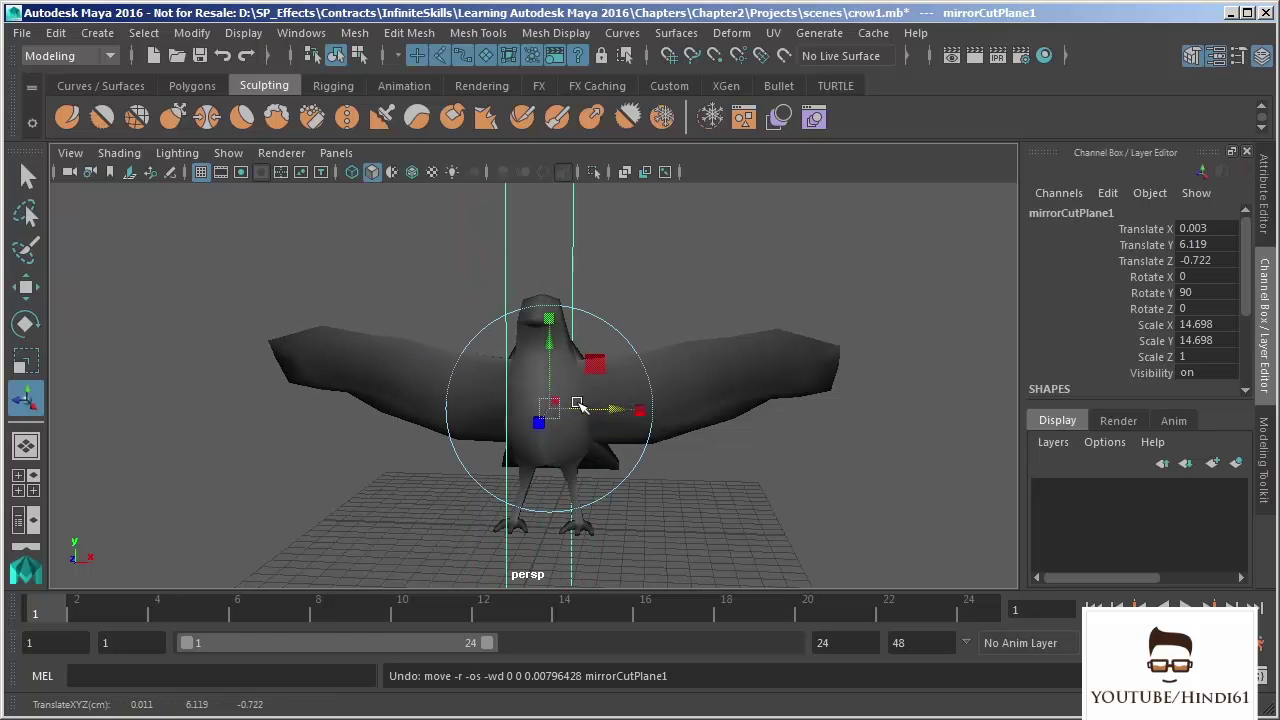
Try rotating the mirror cut plane around Y to 68.398, undoing it after shading the viewport with the default material
{"action": "key", "text": "e"}
{"action": "left_click_drag", "start_coordinate": [596, 418], "coordinate": [573, 492]}
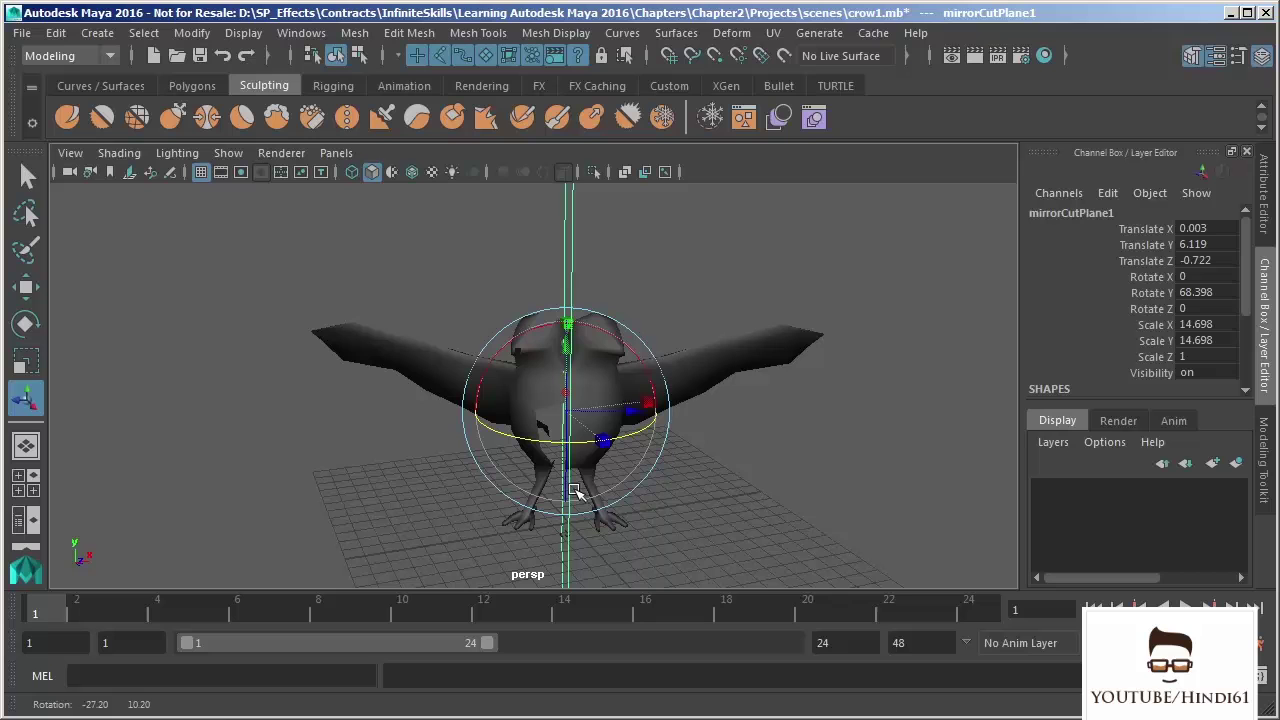
{"action": "left_click", "coordinate": [393, 171]}
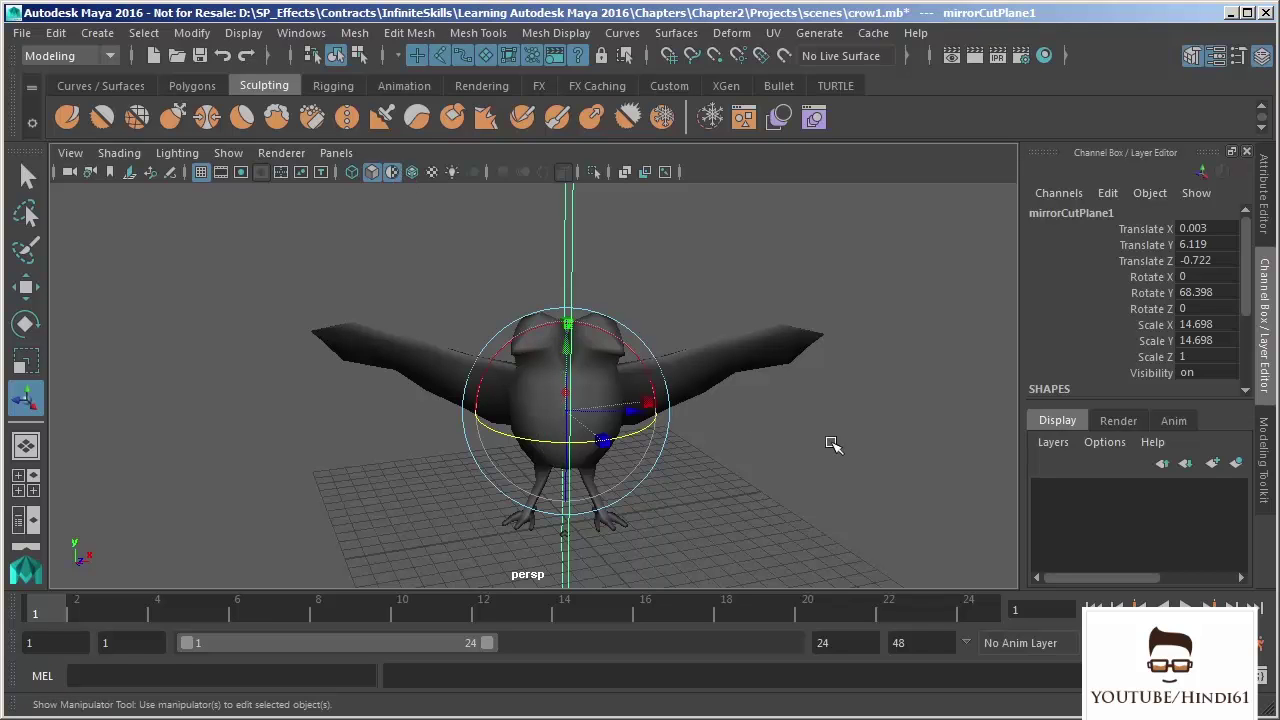
{"action": "mouse_move", "coordinate": [751, 429]}
{"action": "left_mouse_down", "text": "alt"}
{"action": "mouse_move", "coordinate": [671, 449]}
{"action": "mouse_move", "coordinate": [697, 446]}
{"action": "mouse_move", "coordinate": [702, 430]}
{"action": "left_mouse_up", "text": "alt"}
{"action": "key", "text": "ctrl+z"}
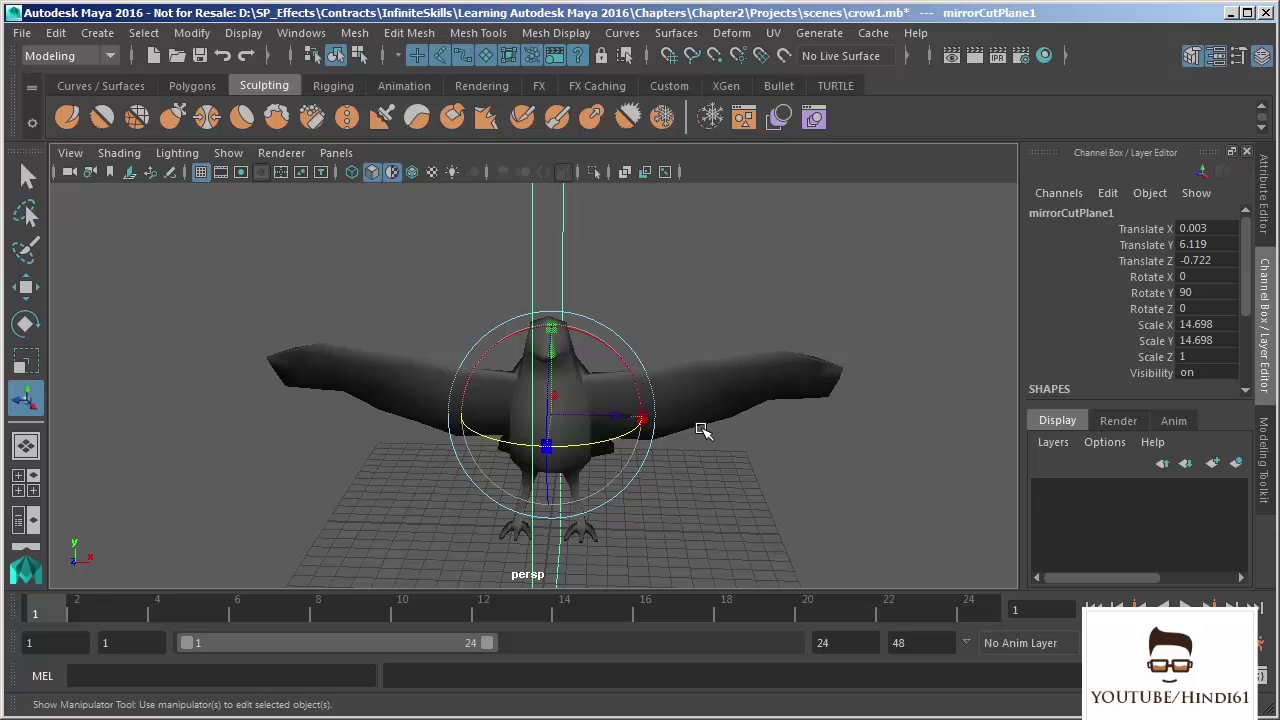
Delete the construction history of the mirrored crow and remove the mirror cut plane
{"action": "left_click", "coordinate": [725, 387]}
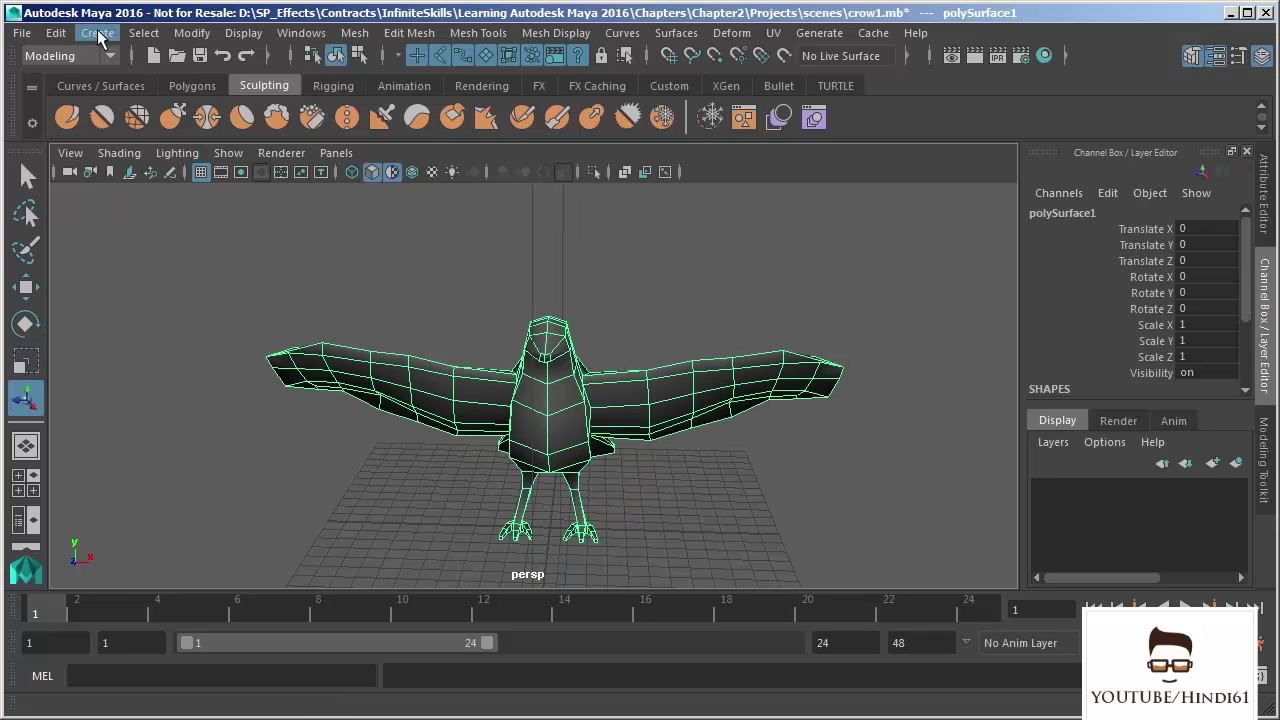
{"action": "left_click", "coordinate": [56, 33]}
{"action": "mouse_move", "coordinate": [323, 269]}
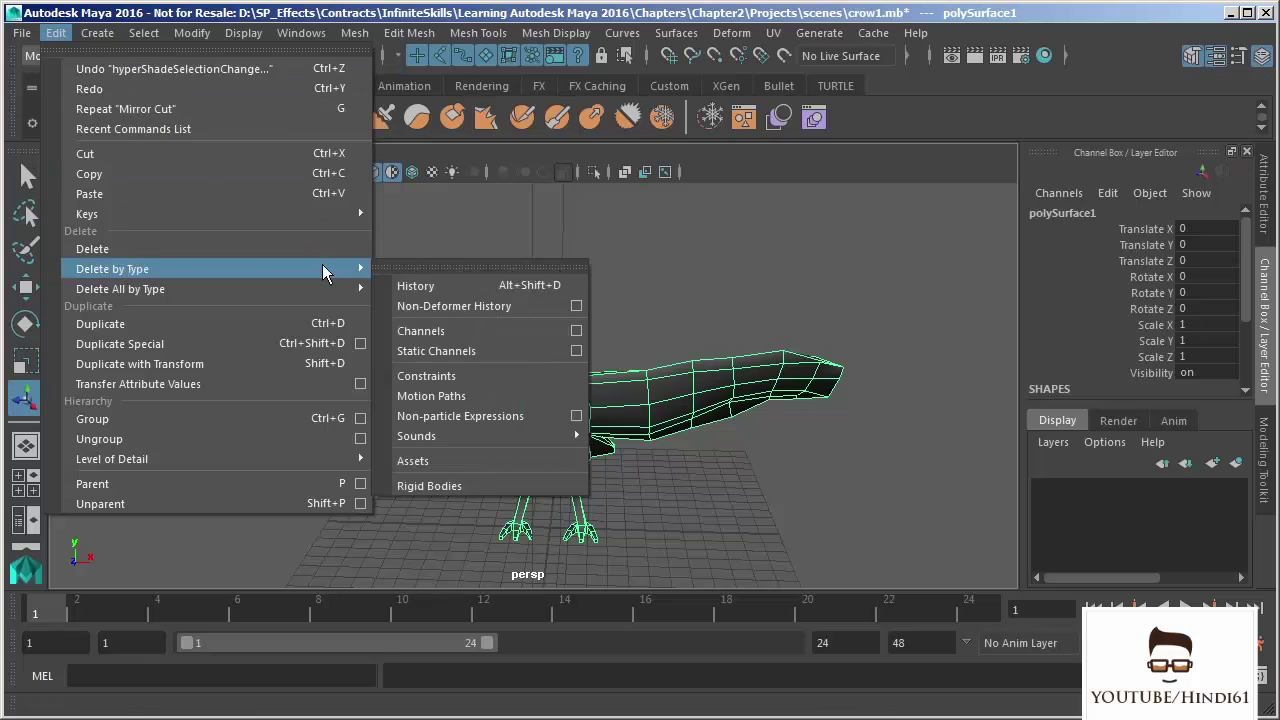
{"action": "left_click", "coordinate": [416, 286]}
{"action": "left_click", "coordinate": [598, 263]}
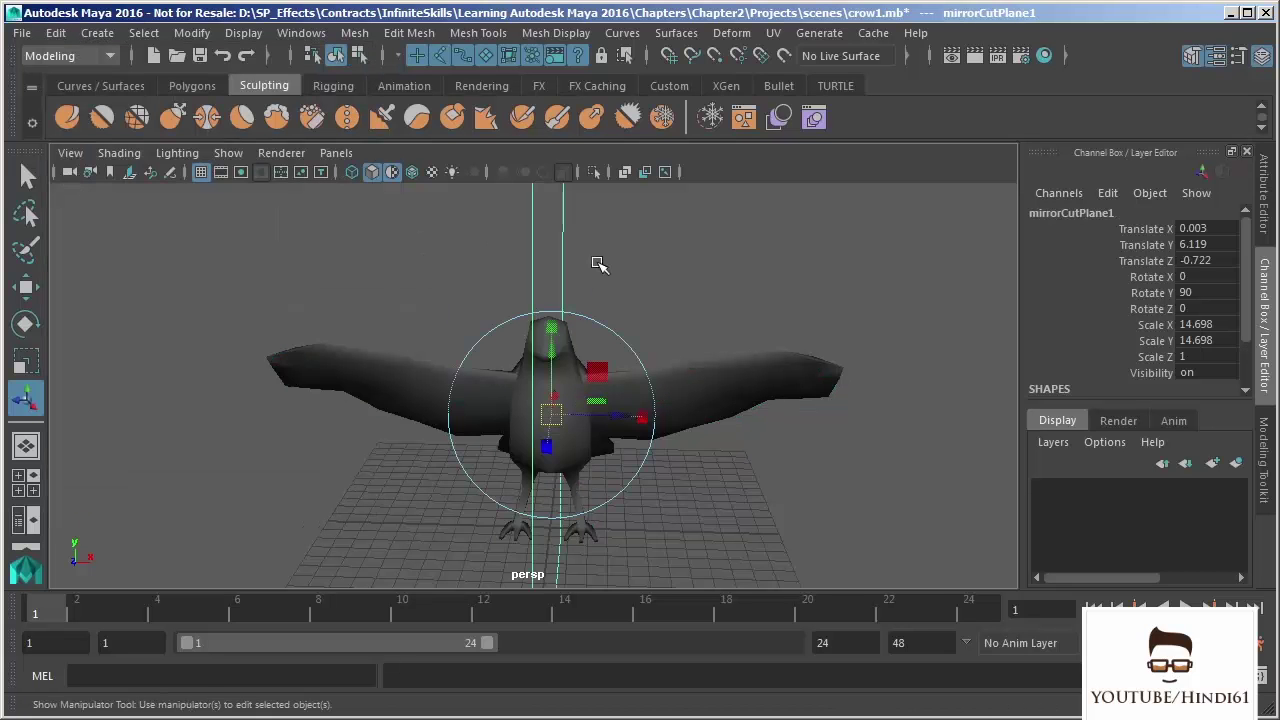
{"action": "key", "text": "Delete"}
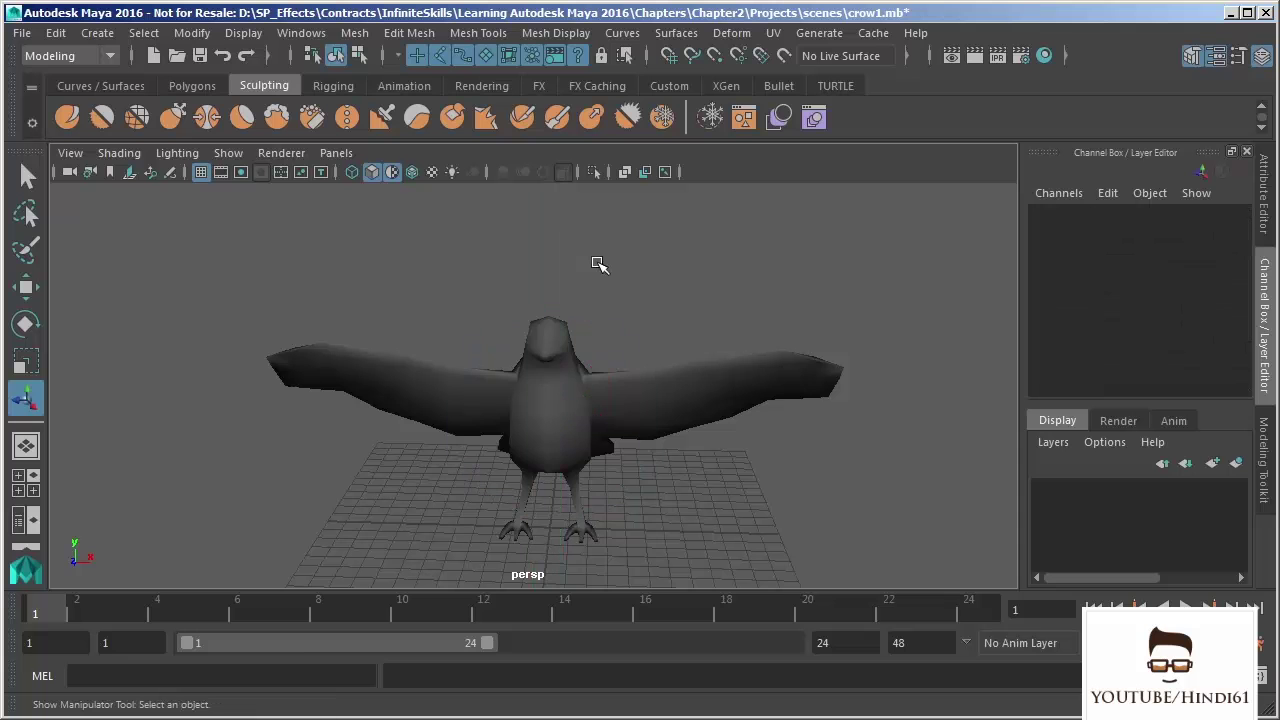
Select the mirrored crow and show its UV layout full size in the UV editor
{"action": "left_click", "coordinate": [570, 402]}
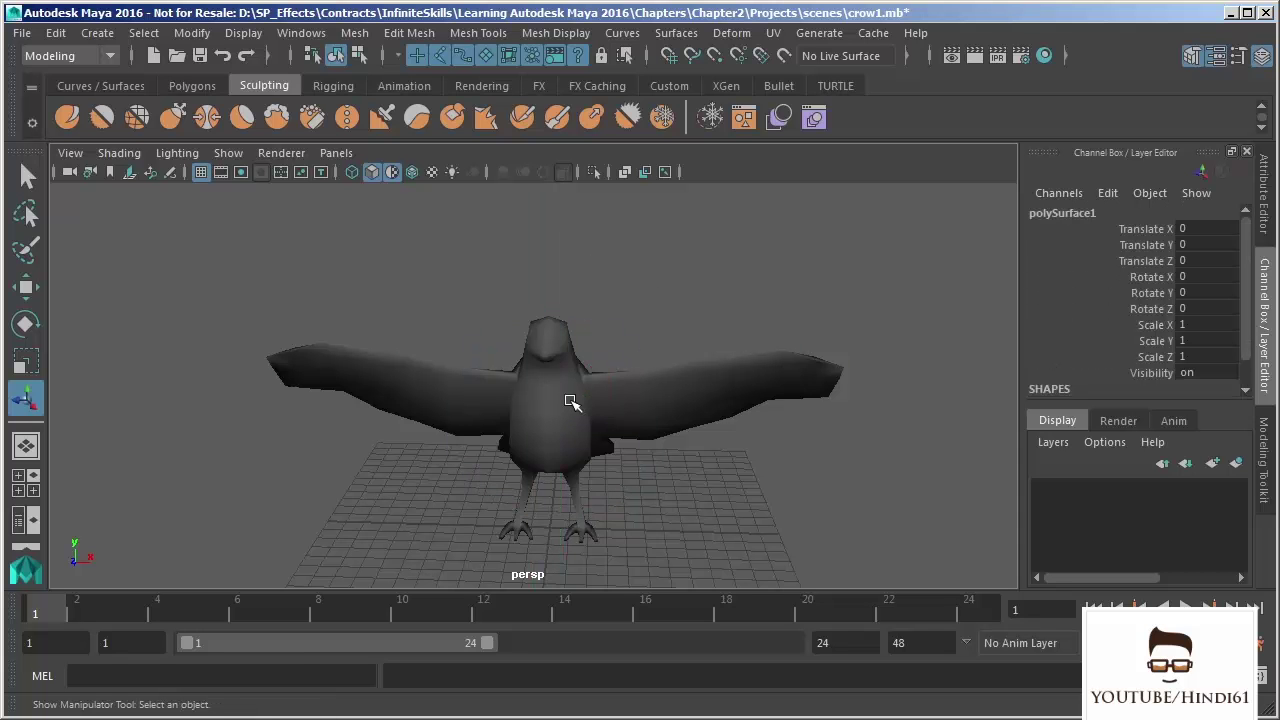
{"action": "key", "text": "space"}
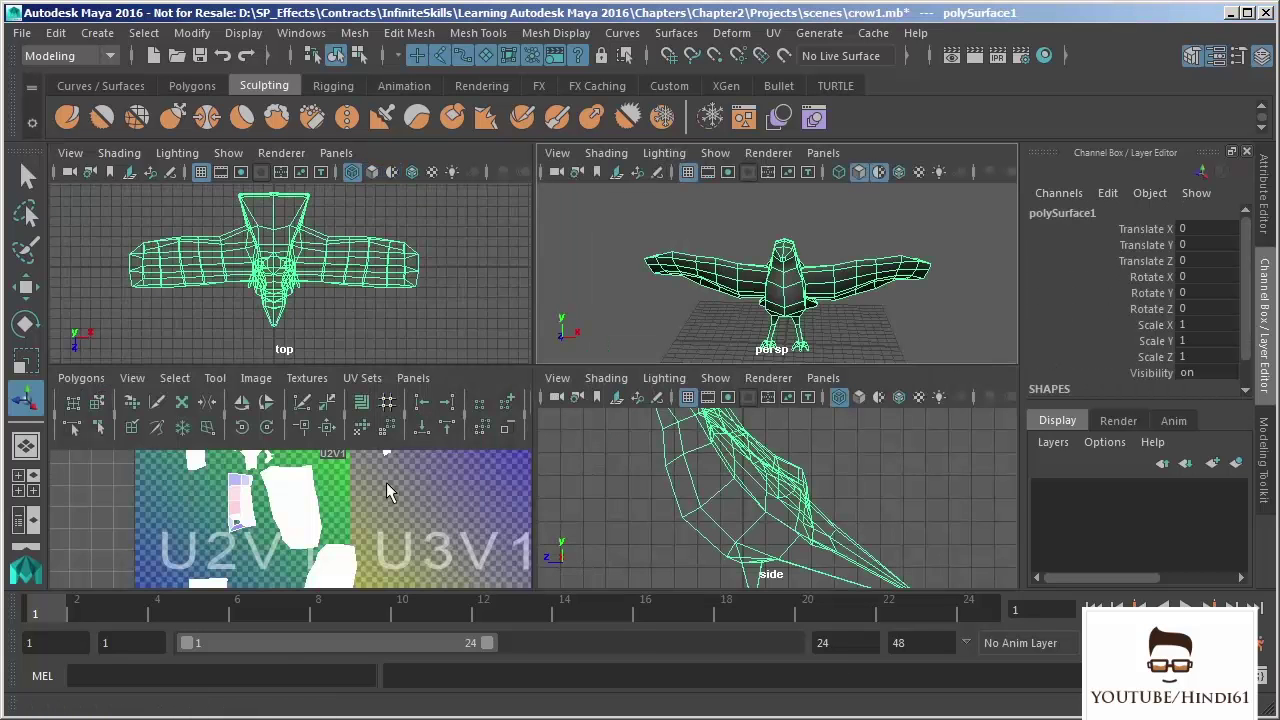
{"action": "key", "text": "space"}
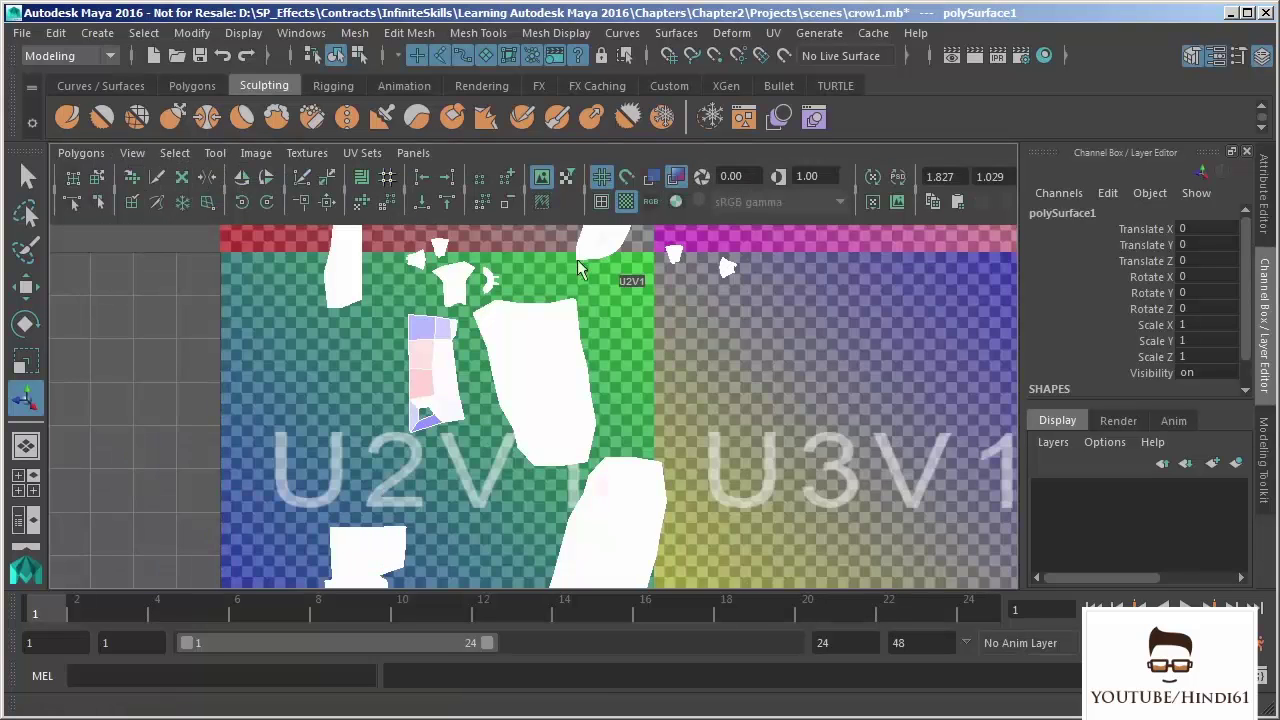
{"action": "scroll", "coordinate": [578, 268], "scroll_direction": "down", "scroll_amount": 4}
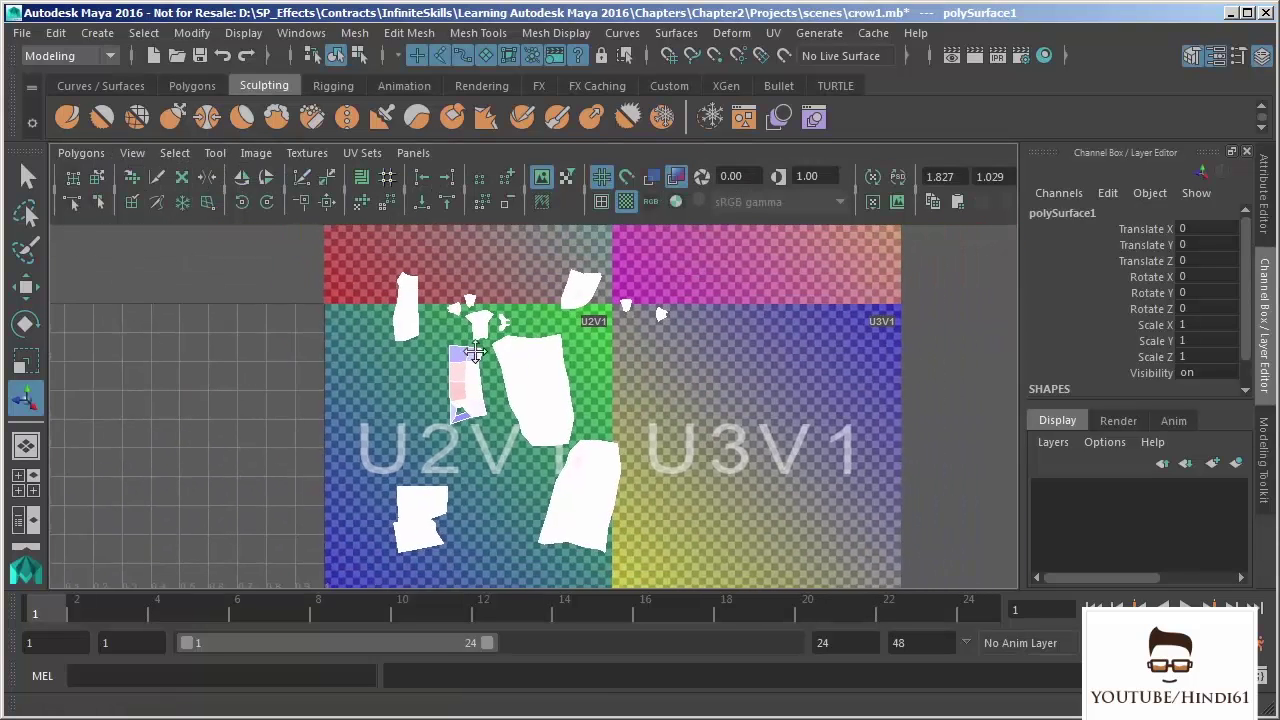
{"action": "middle_click_drag", "start_coordinate": [475, 352], "coordinate": [451, 349], "text": "alt"}
Select the UVs on the negative X half of the crow in the top view
{"action": "key", "text": "space"}
{"action": "right_click_drag", "start_coordinate": [738, 272], "coordinate": [896, 281]}
{"action": "left_click_drag", "start_coordinate": [627, 219], "coordinate": [663, 227], "text": "alt"}
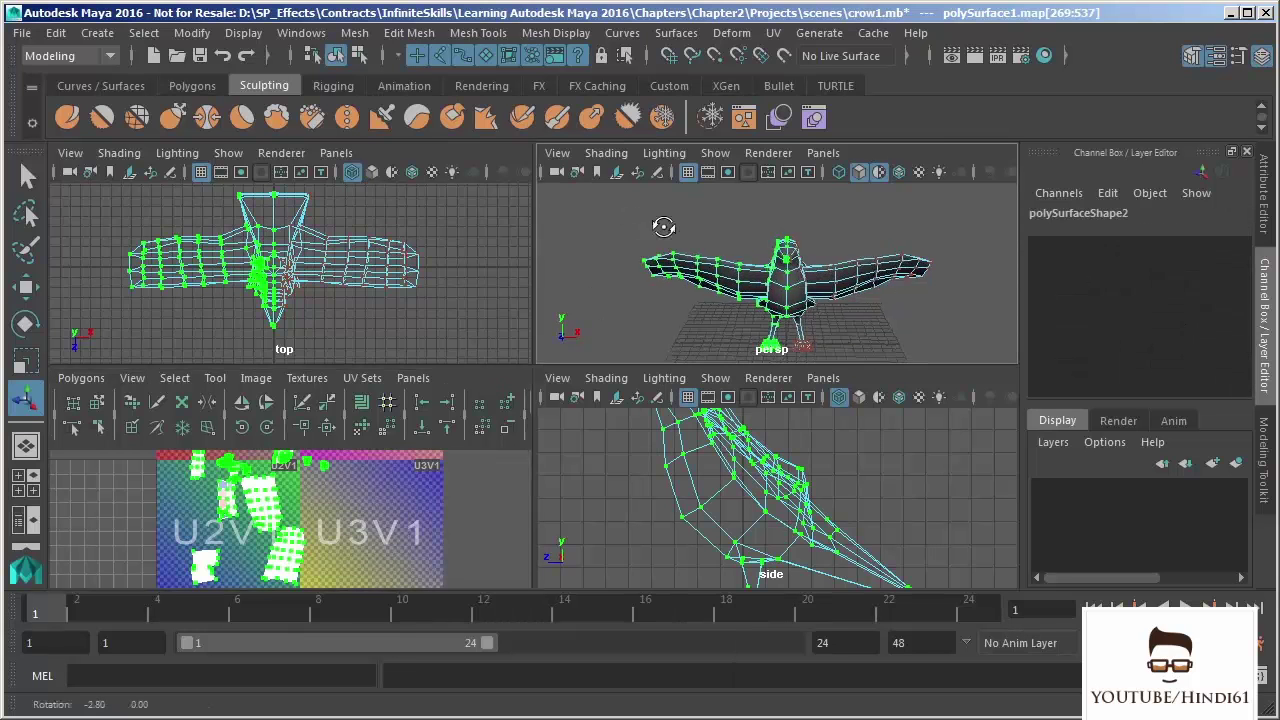
{"action": "key", "text": "space"}
{"action": "left_click_drag", "start_coordinate": [160, 195], "coordinate": [497, 522]}
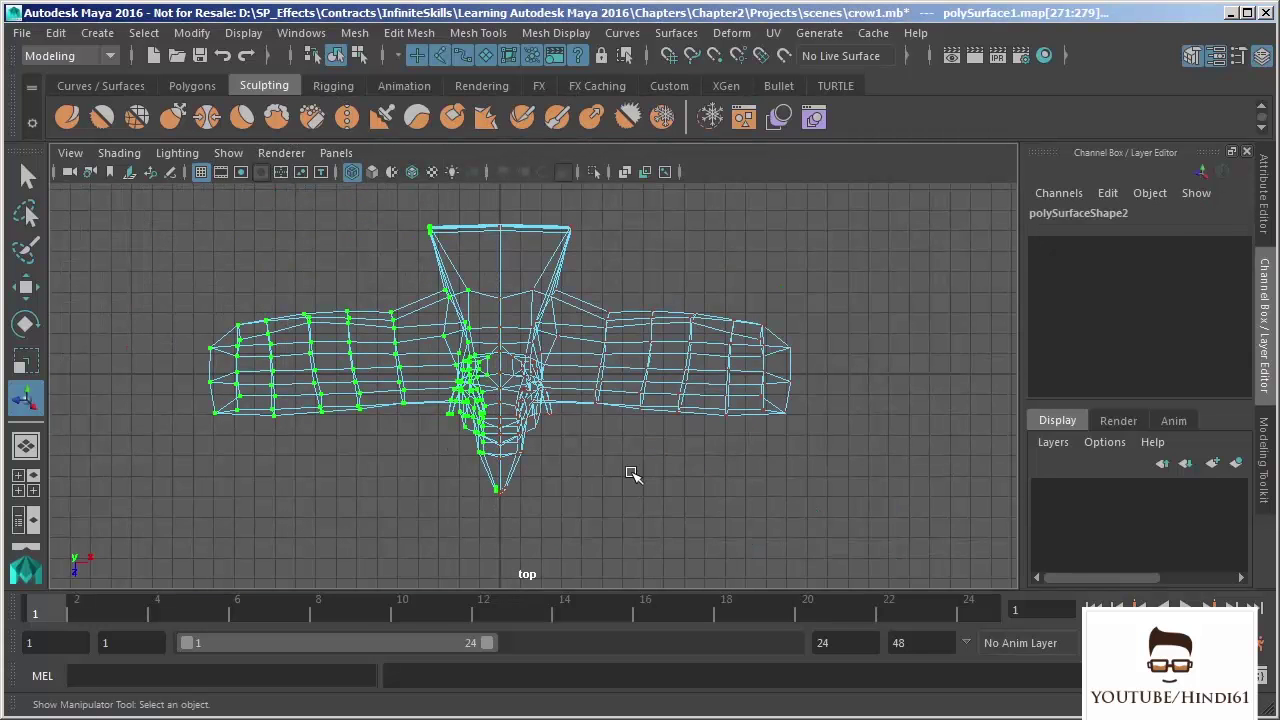
Expand the half-body UV selection to whole shells and move those shells into the U1V1 tile
{"action": "key", "text": "space"}
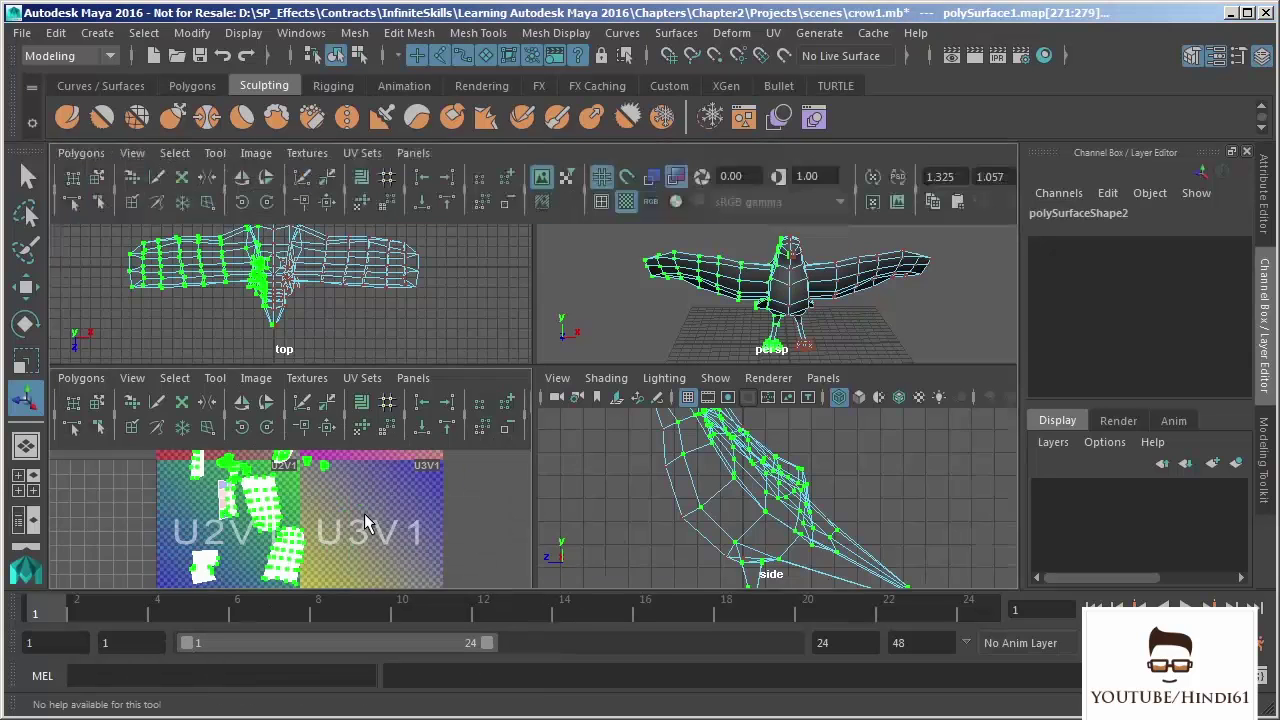
{"action": "key", "text": "space"}
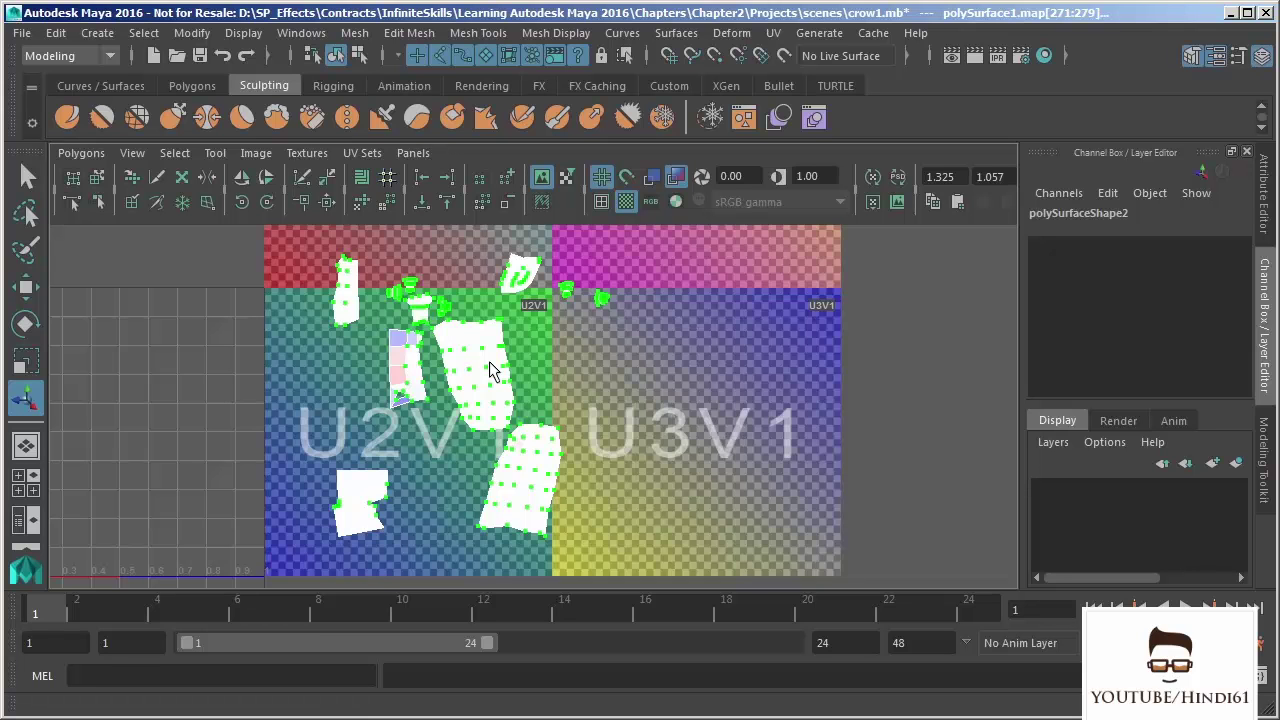
{"action": "left_click", "coordinate": [175, 156]}
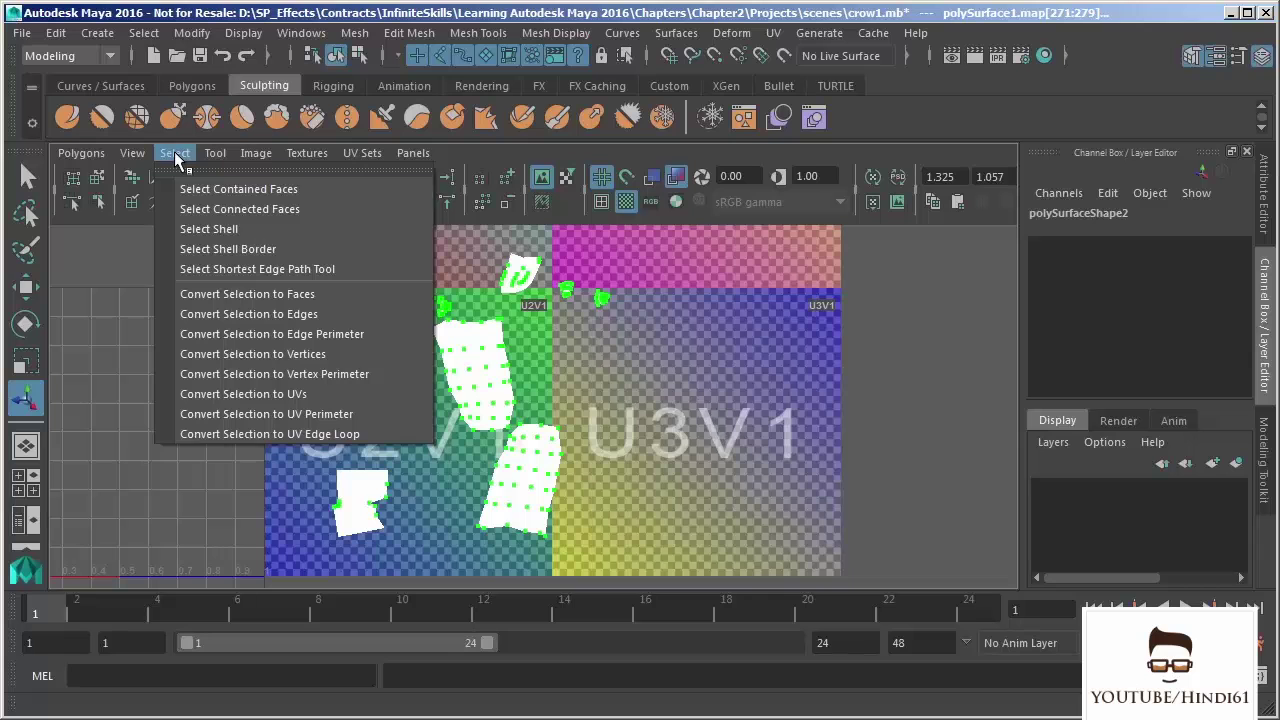
{"action": "left_click", "coordinate": [198, 228]}
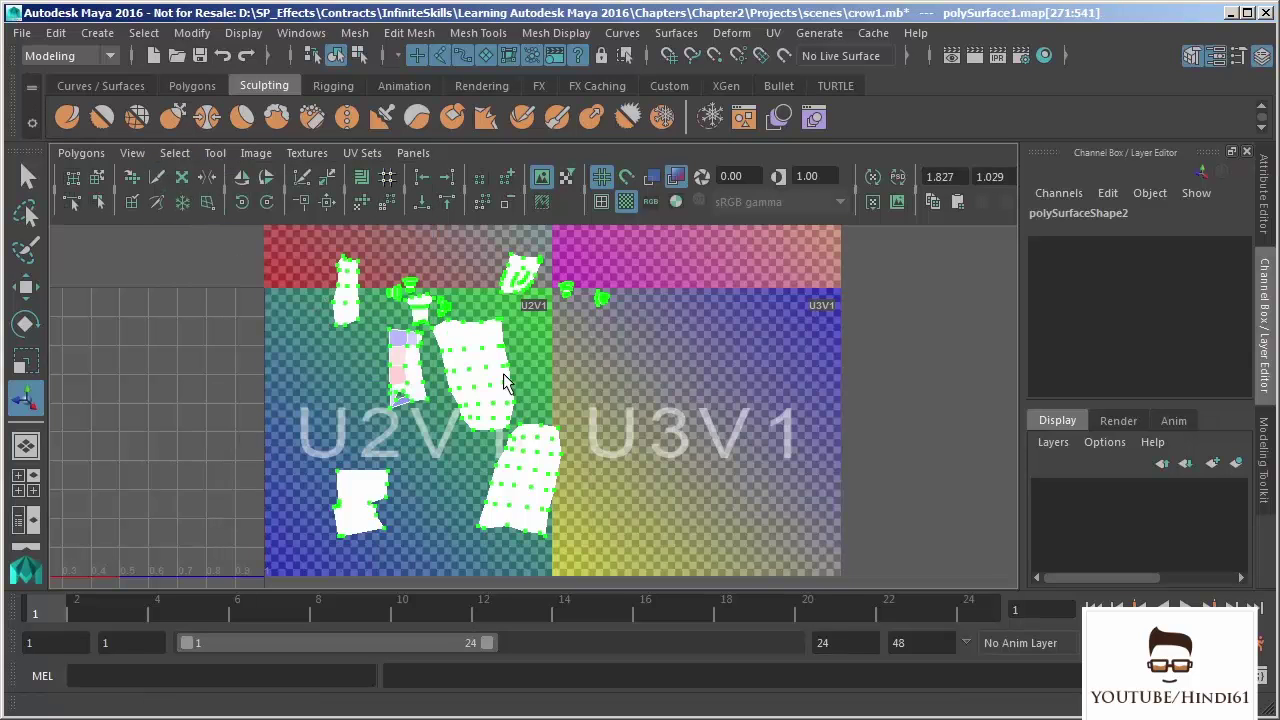
{"action": "key", "text": "w"}
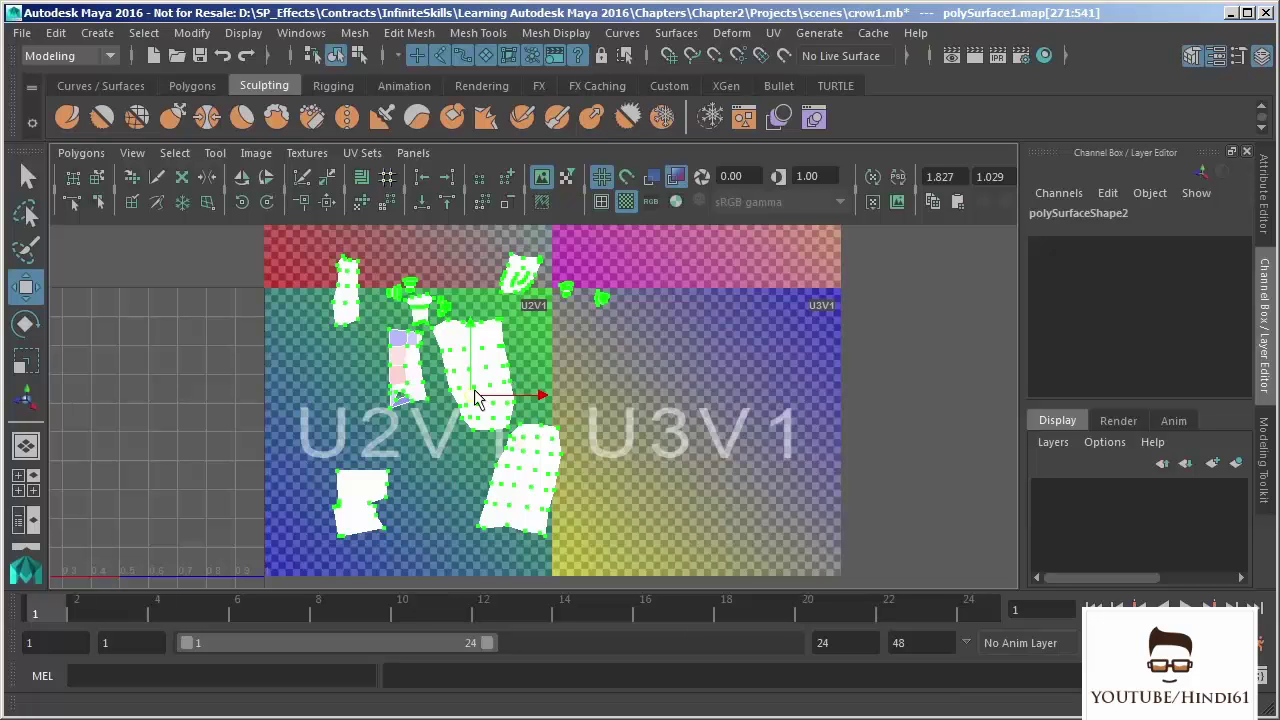
{"action": "left_click_drag", "start_coordinate": [475, 397], "coordinate": [134, 393]}
{"action": "middle_click_drag", "start_coordinate": [458, 384], "coordinate": [657, 377], "text": "alt"}
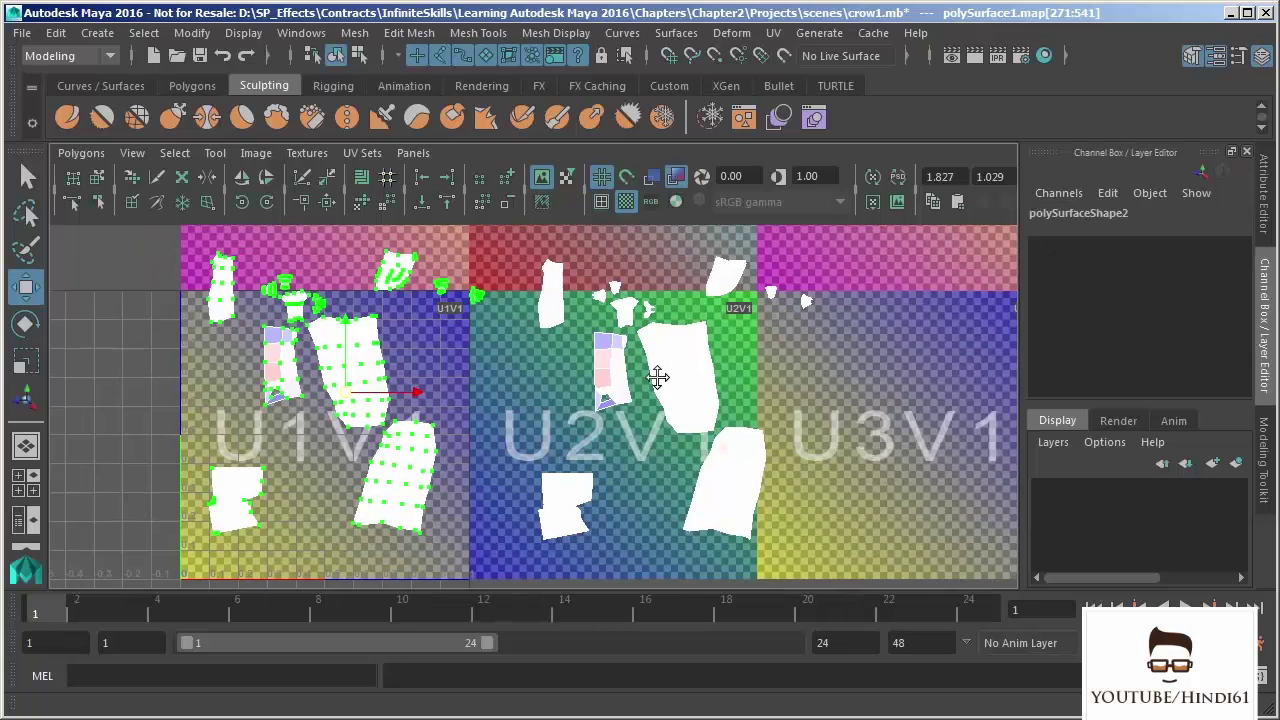
Turn off the UV shell shading and the checkered tile display in the UV editor
{"action": "left_click", "coordinate": [628, 203]}
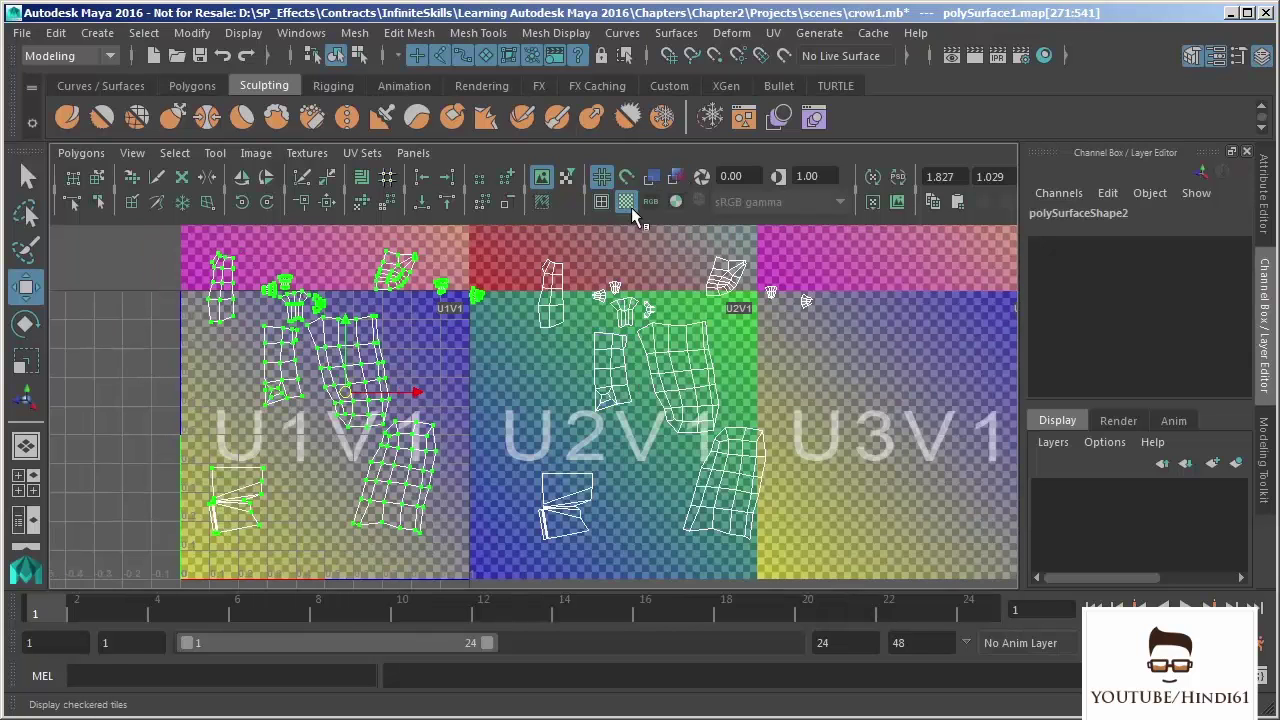
{"action": "left_click", "coordinate": [624, 204]}
{"action": "middle_click_drag", "start_coordinate": [503, 345], "coordinate": [534, 364], "text": "alt"}
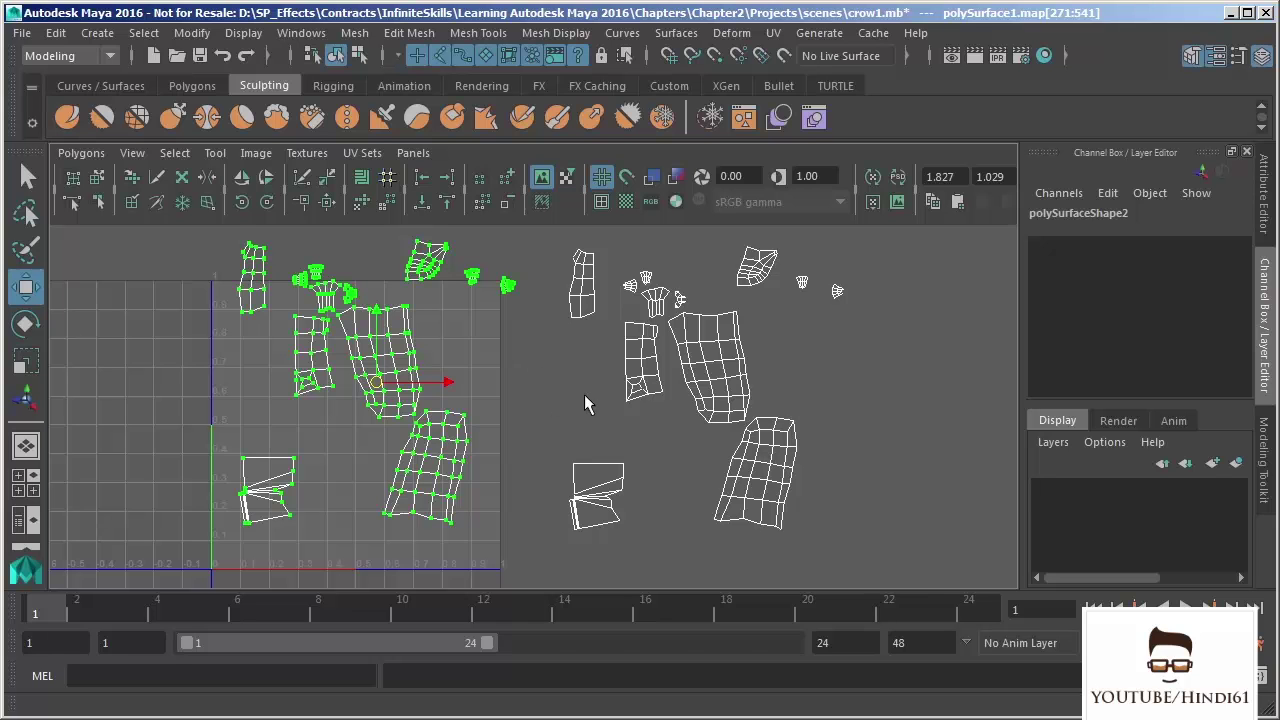
Select the whole front torso UV shell in the first tile and move it beside its mirrored counterpart, checking it on the model
{"action": "right_click_drag", "start_coordinate": [308, 383], "coordinate": [398, 390]}
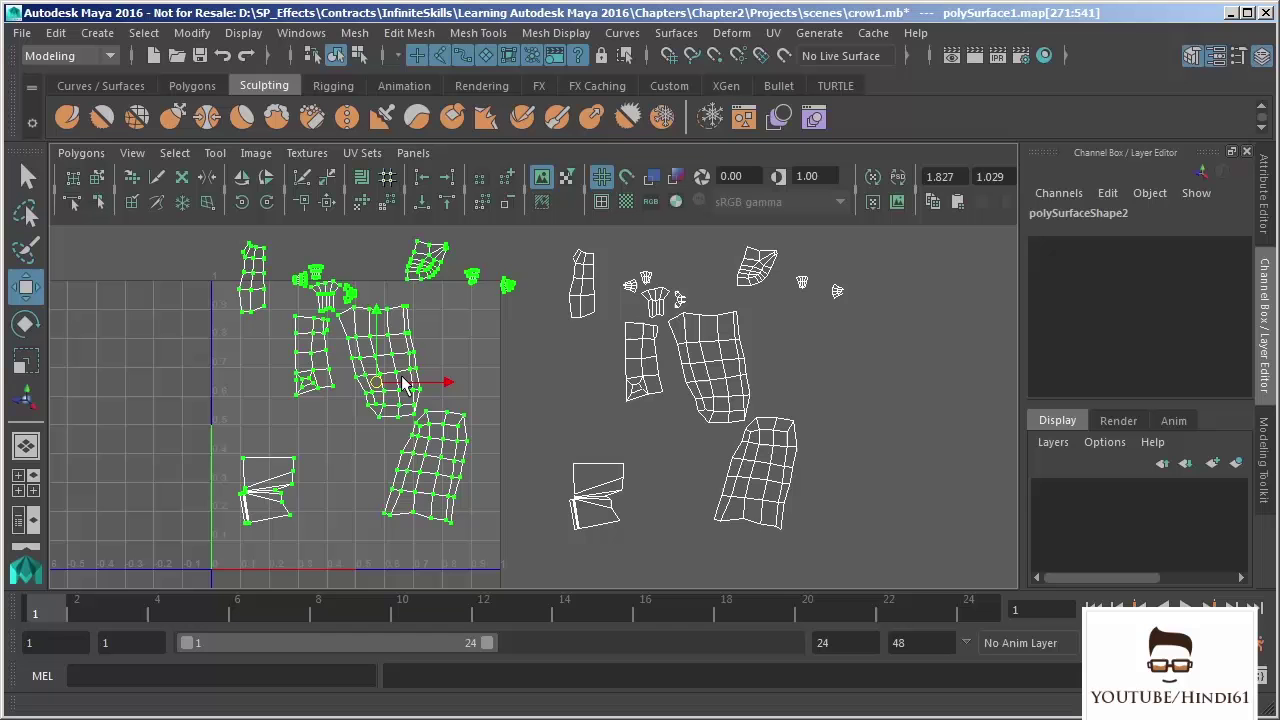
{"action": "left_click", "coordinate": [290, 378]}
{"action": "left_click", "coordinate": [174, 152]}
{"action": "left_click", "coordinate": [280, 328]}
{"action": "left_click_drag", "start_coordinate": [314, 356], "coordinate": [548, 388]}
{"action": "scroll", "coordinate": [553, 333], "scroll_direction": "up", "scroll_amount": 2}
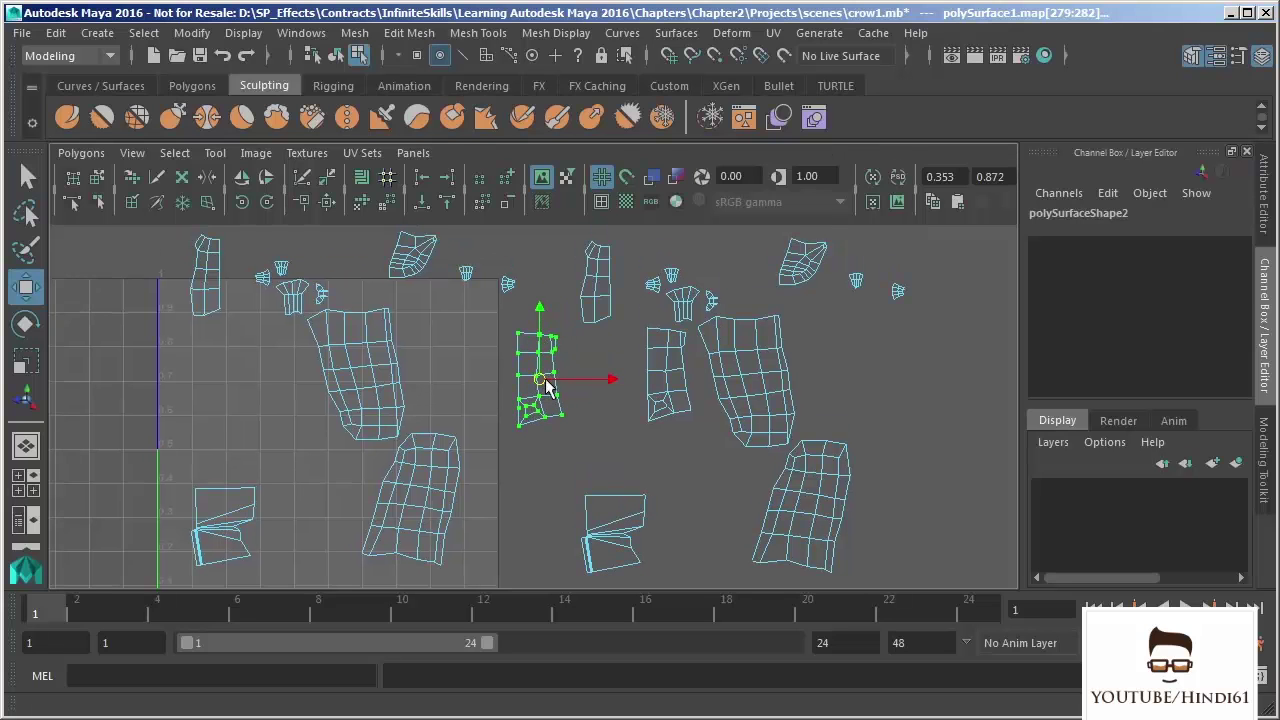
{"action": "key", "text": "space"}
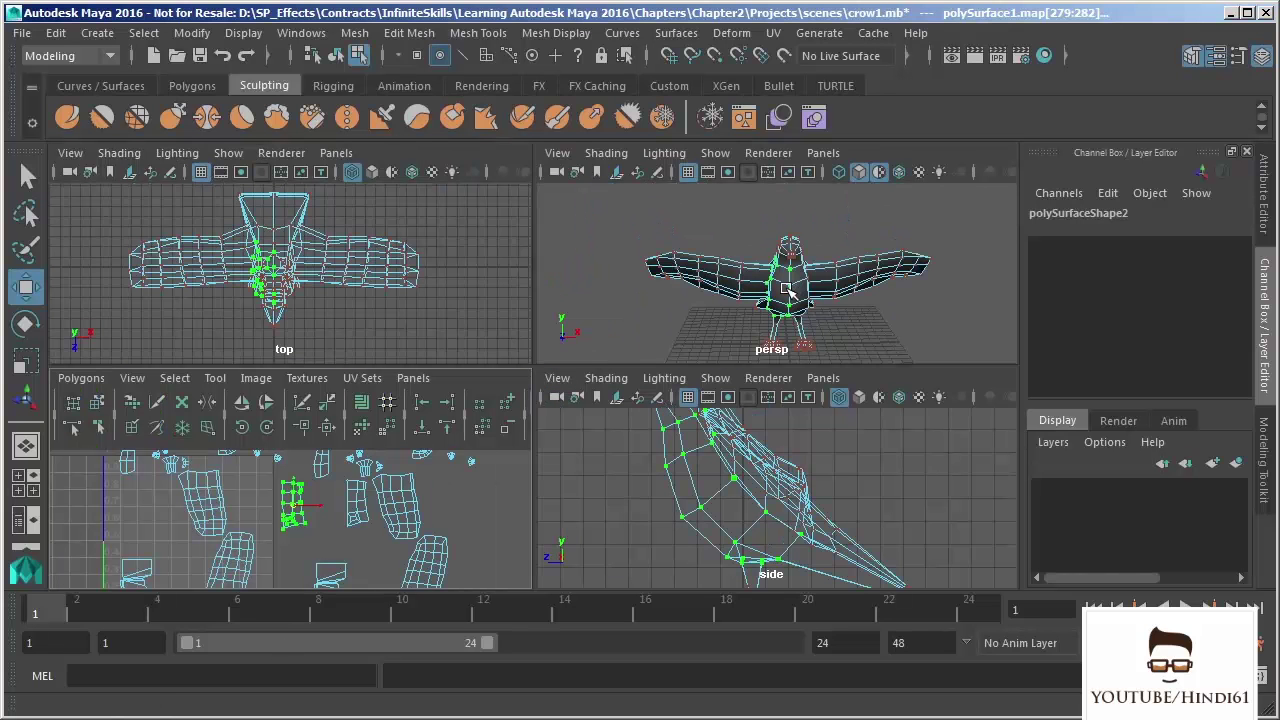
{"action": "key", "text": "space"}
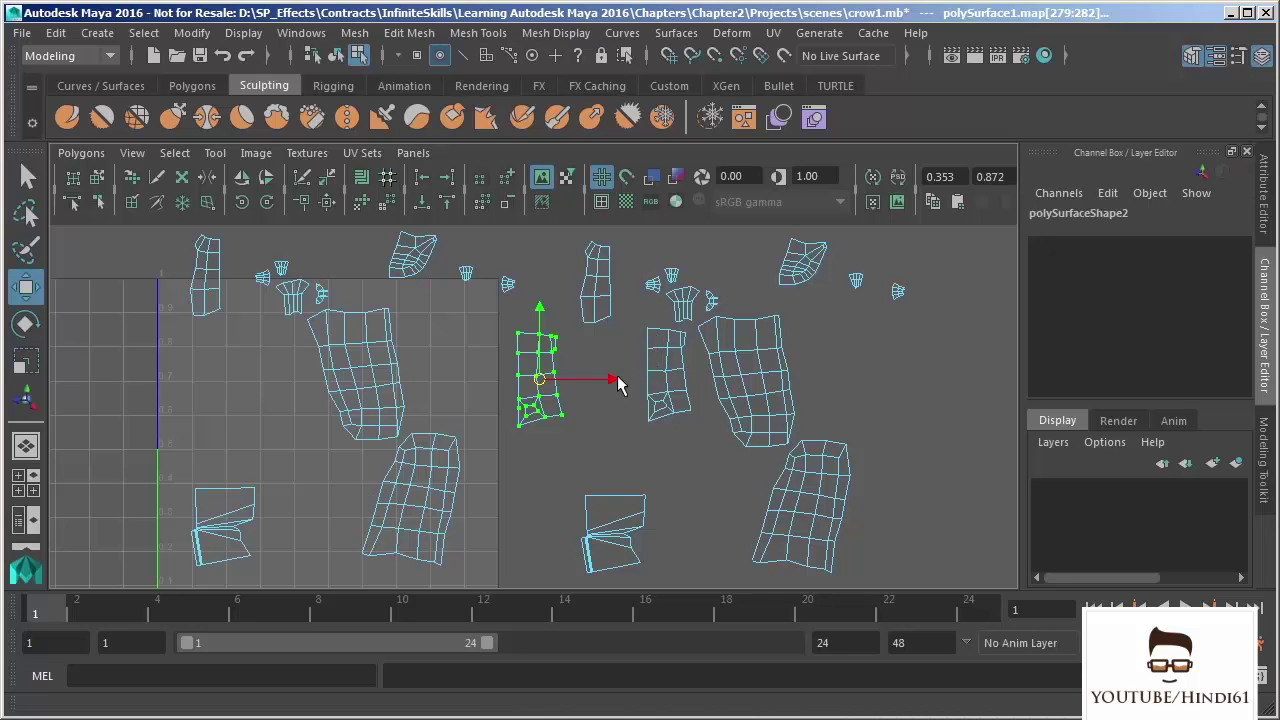
Select the centre border edge of the moved front torso shell to check its matching edge on the mirrored shell
{"action": "middle_click_drag", "start_coordinate": [574, 366], "coordinate": [532, 346], "text": "alt"}
{"action": "right_click_drag", "start_coordinate": [491, 332], "coordinate": [493, 276]}
{"action": "left_click", "coordinate": [485, 377]}
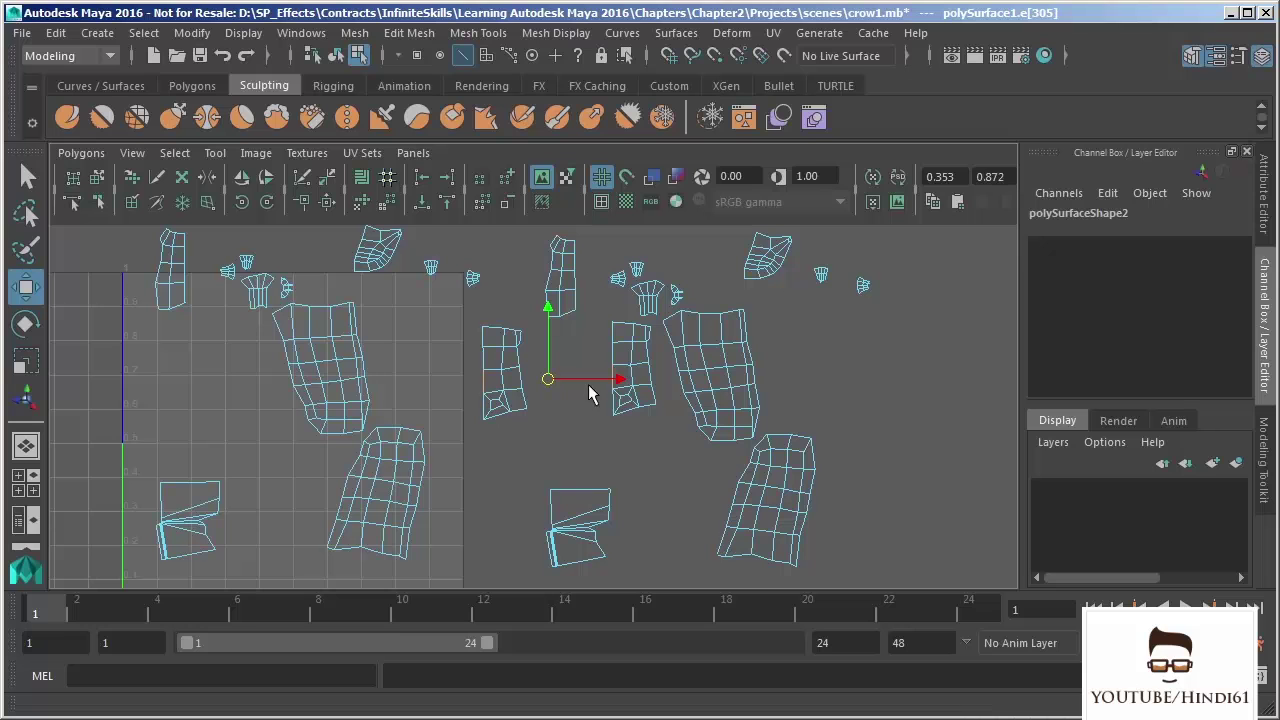
{"action": "left_click", "coordinate": [617, 373]}
Turn on the UV shell shading and clear the edge selection
{"action": "left_click", "coordinate": [650, 178]}
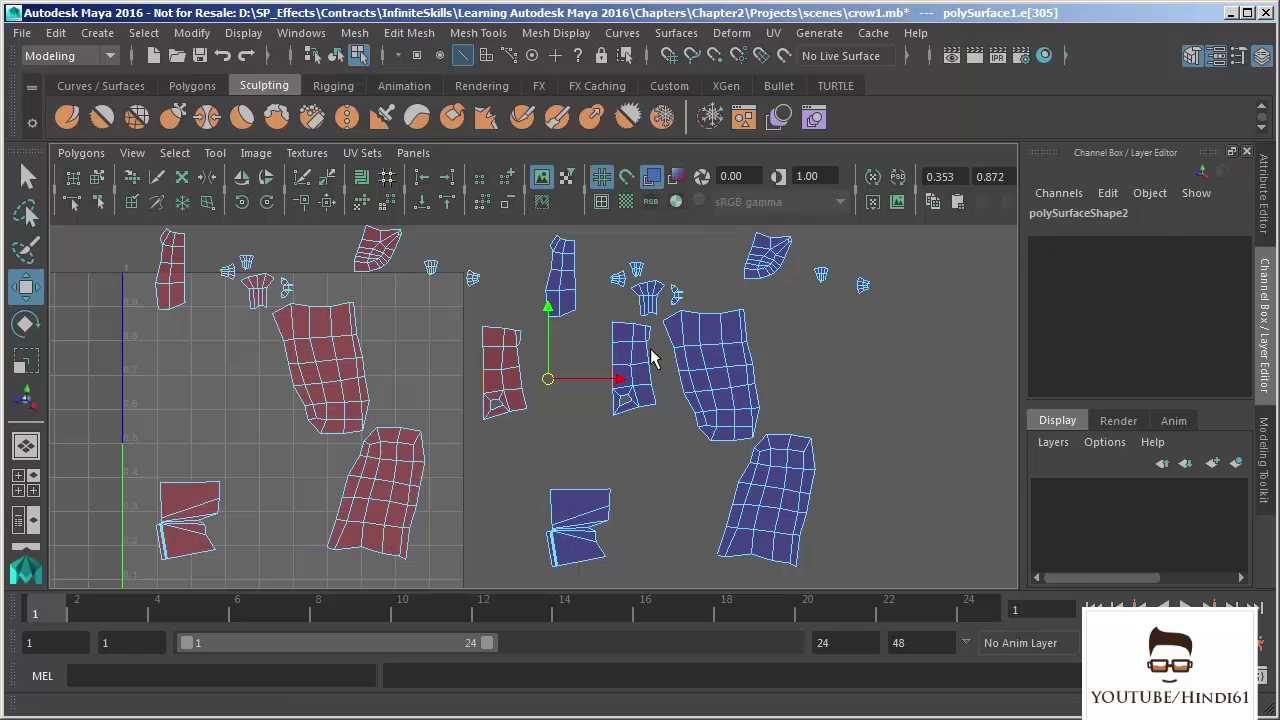
{"action": "left_click", "coordinate": [658, 470]}
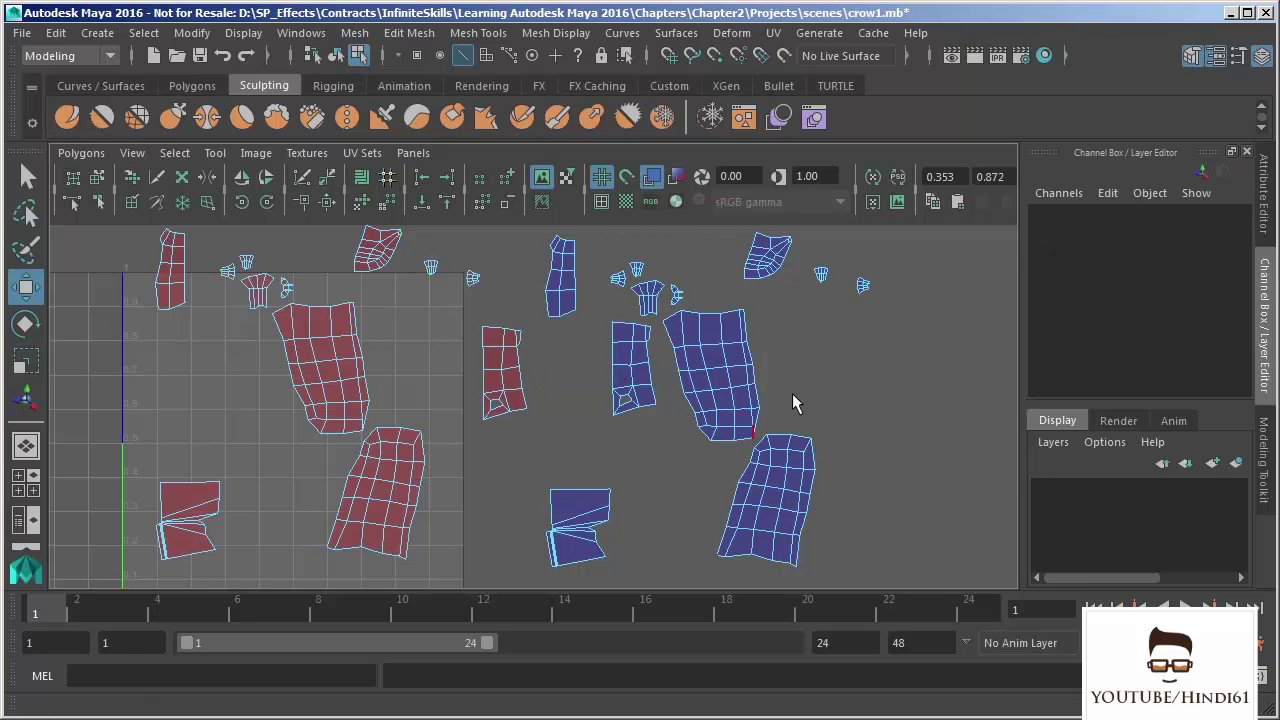
{"action": "scroll", "coordinate": [792, 400], "scroll_direction": "down", "scroll_amount": 2}
{"action": "scroll", "coordinate": [749, 394], "scroll_direction": "down", "scroll_amount": 1}
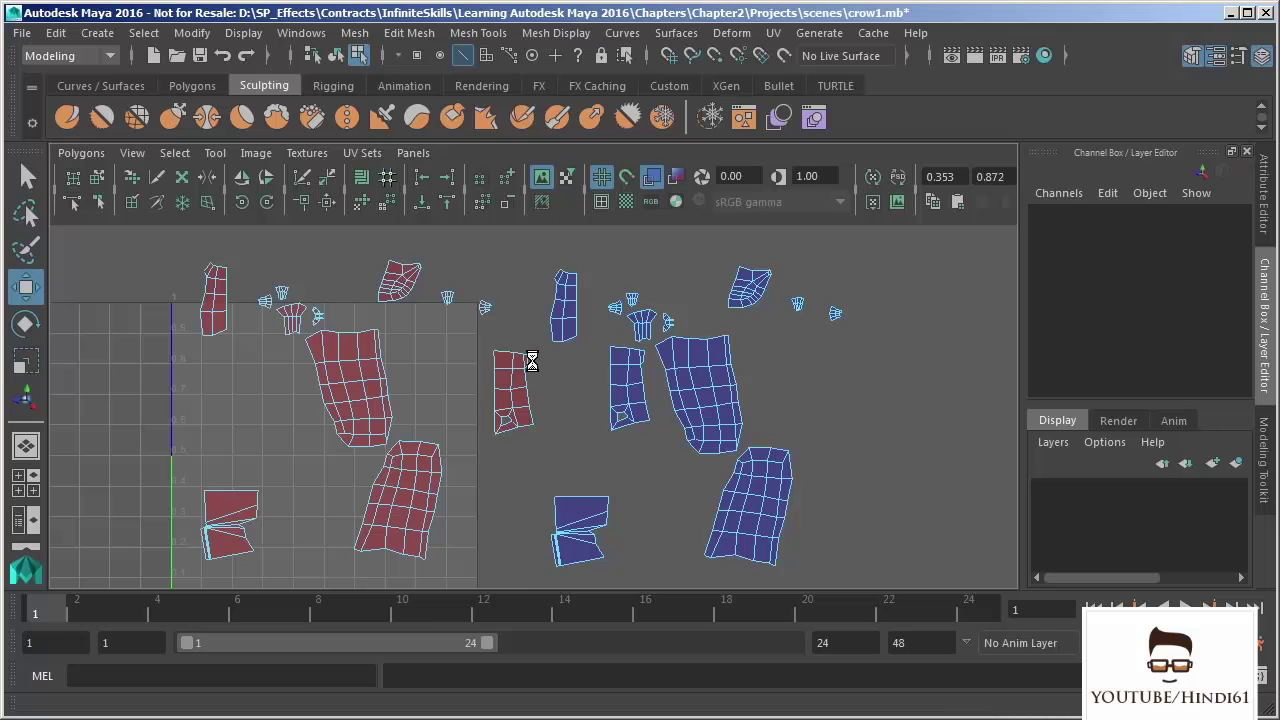
Select the UVs of all the reversed shells, including the moved front torso shell, and flip them horizontally
{"action": "right_click_drag", "start_coordinate": [508, 371], "coordinate": [614, 372]}
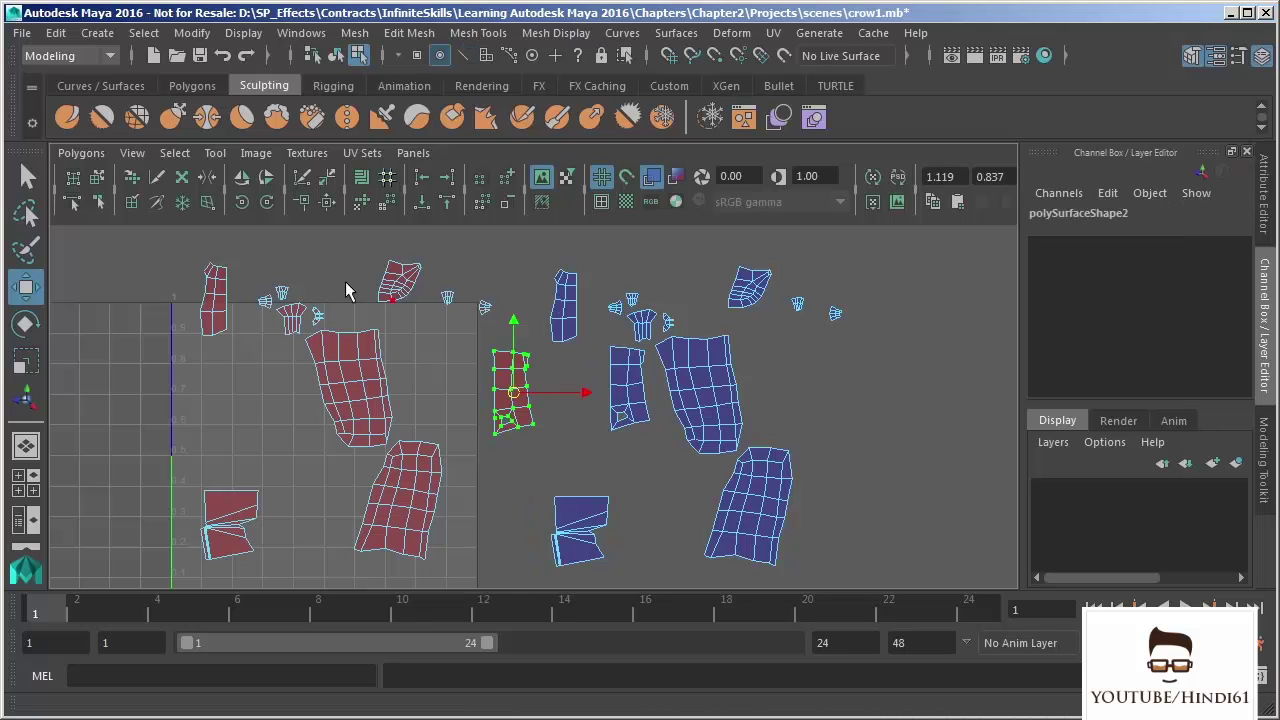
{"action": "left_click_drag", "start_coordinate": [153, 238], "coordinate": [536, 584]}
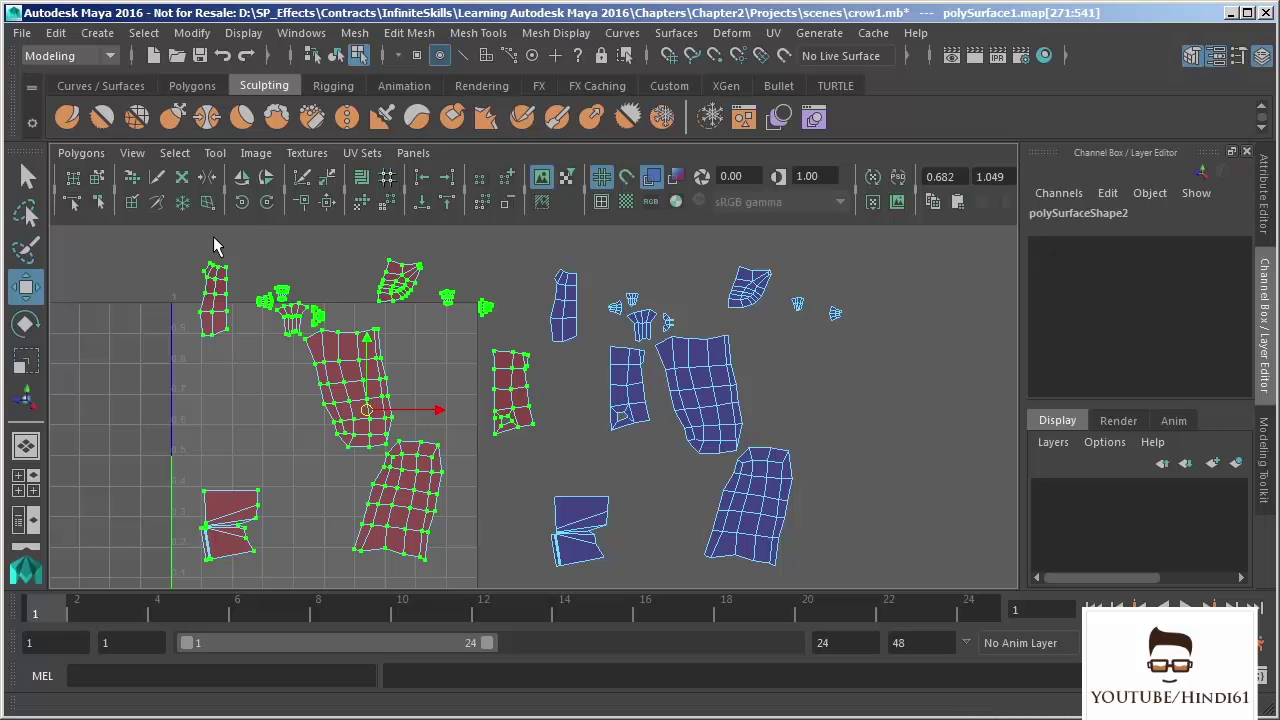
{"action": "left_click", "coordinate": [242, 180]}
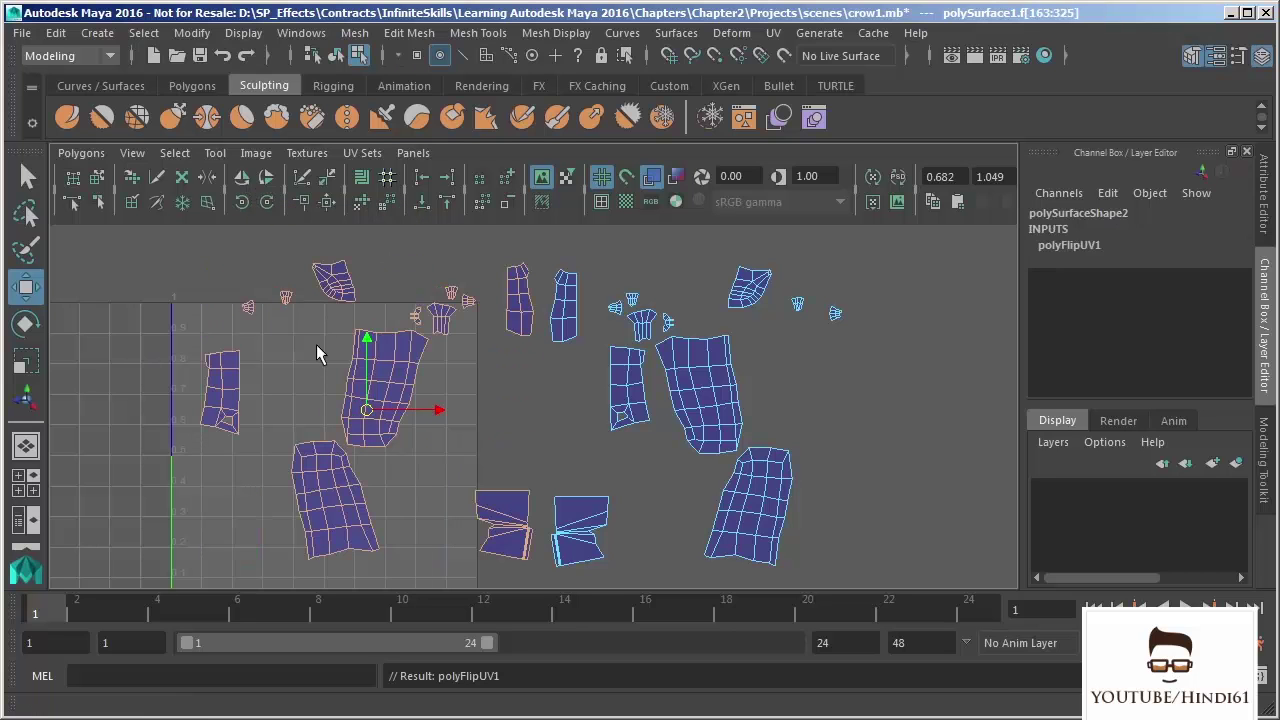
Select the centre edges of the front torso shells and join both halves with Move and Sew
{"action": "middle_click_drag", "start_coordinate": [515, 390], "coordinate": [547, 359], "text": "alt"}
{"action": "right_click_drag", "start_coordinate": [596, 347], "coordinate": [599, 374]}
{"action": "left_click_drag", "start_coordinate": [612, 407], "coordinate": [606, 404]}
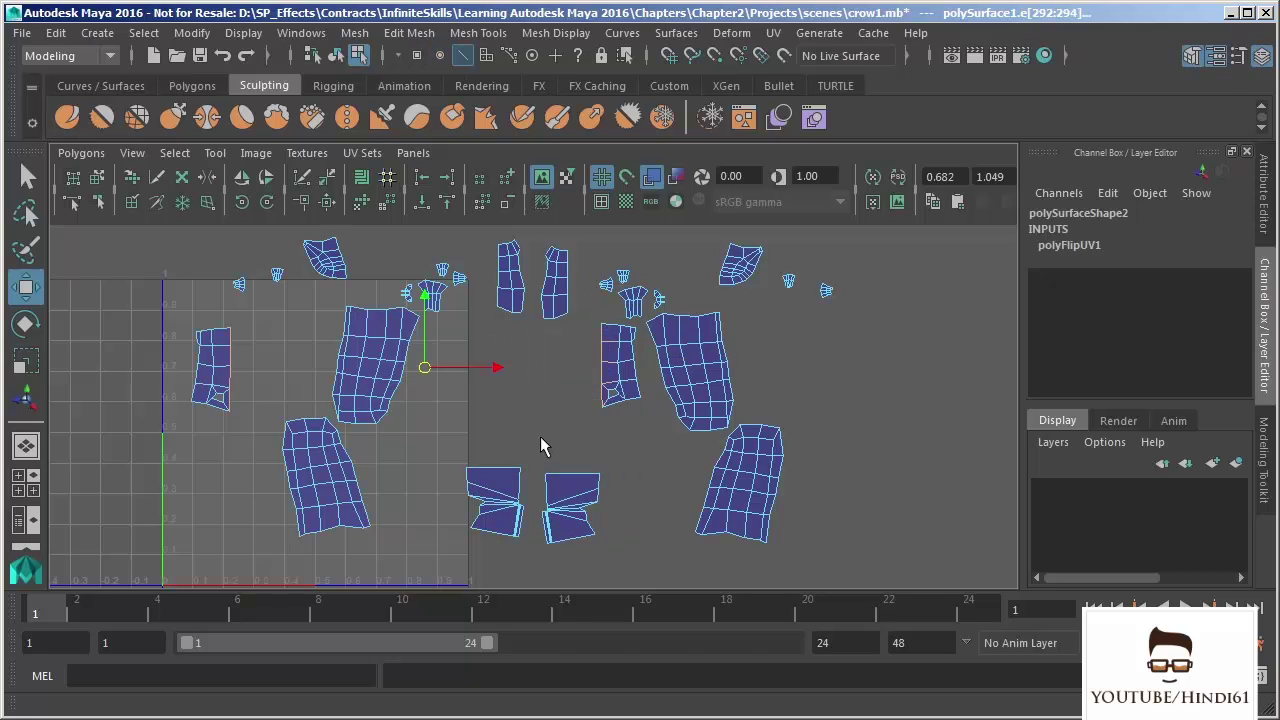
{"action": "scroll", "coordinate": [568, 399], "scroll_direction": "up", "scroll_amount": 2}
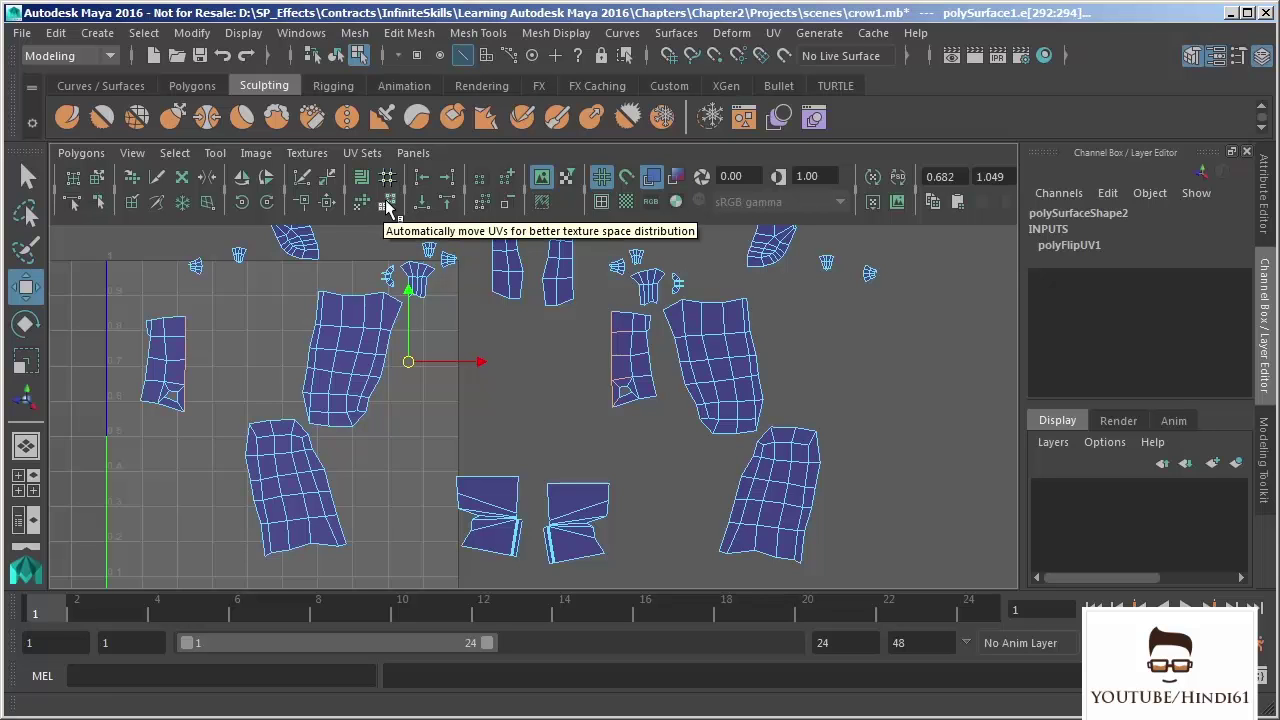
{"action": "left_click", "coordinate": [330, 205]}
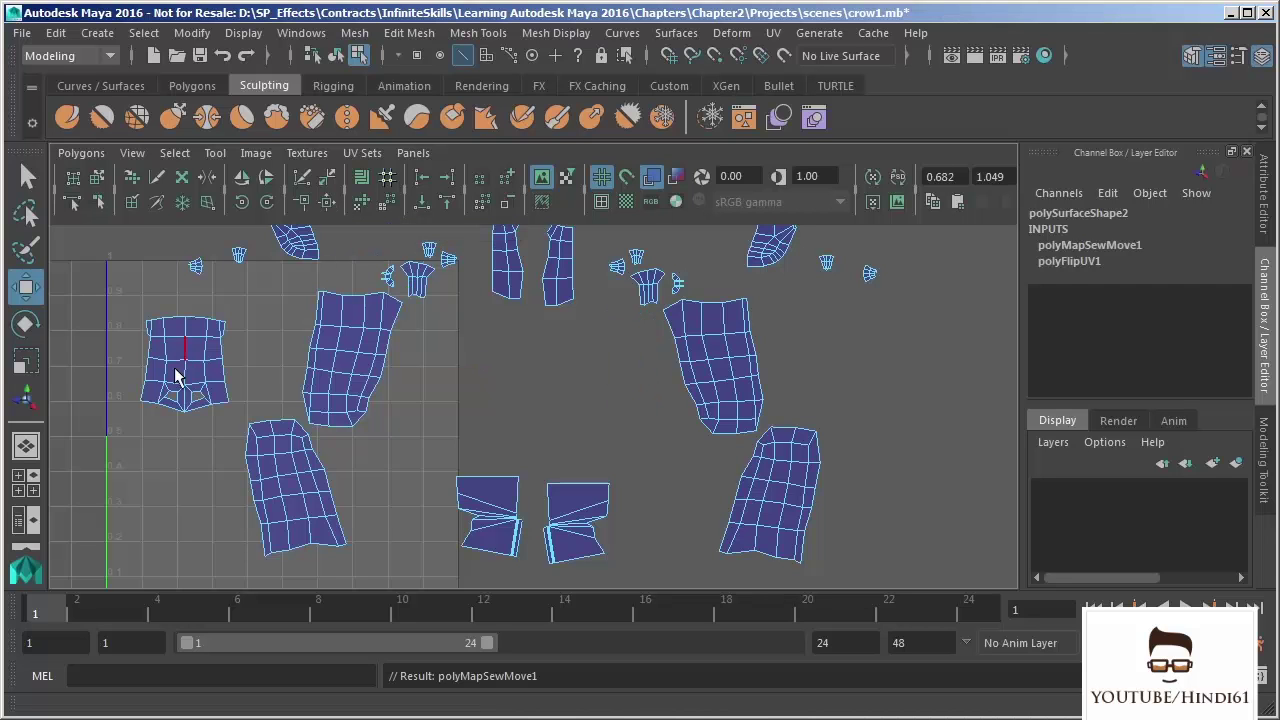
Select the straight outer edges of the two narrow shells between the tiles and join them with Move and Sew
{"action": "middle_click_drag", "start_coordinate": [441, 319], "coordinate": [423, 374], "text": "alt"}
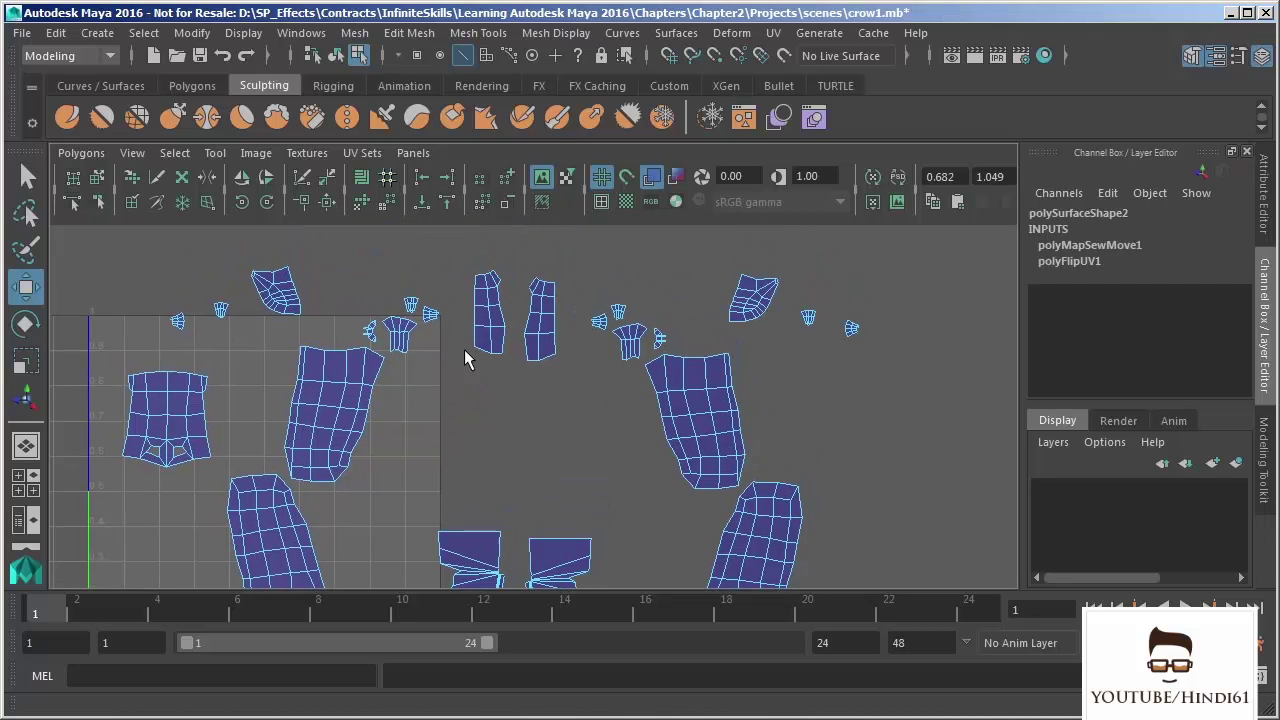
{"action": "left_click", "coordinate": [479, 343]}
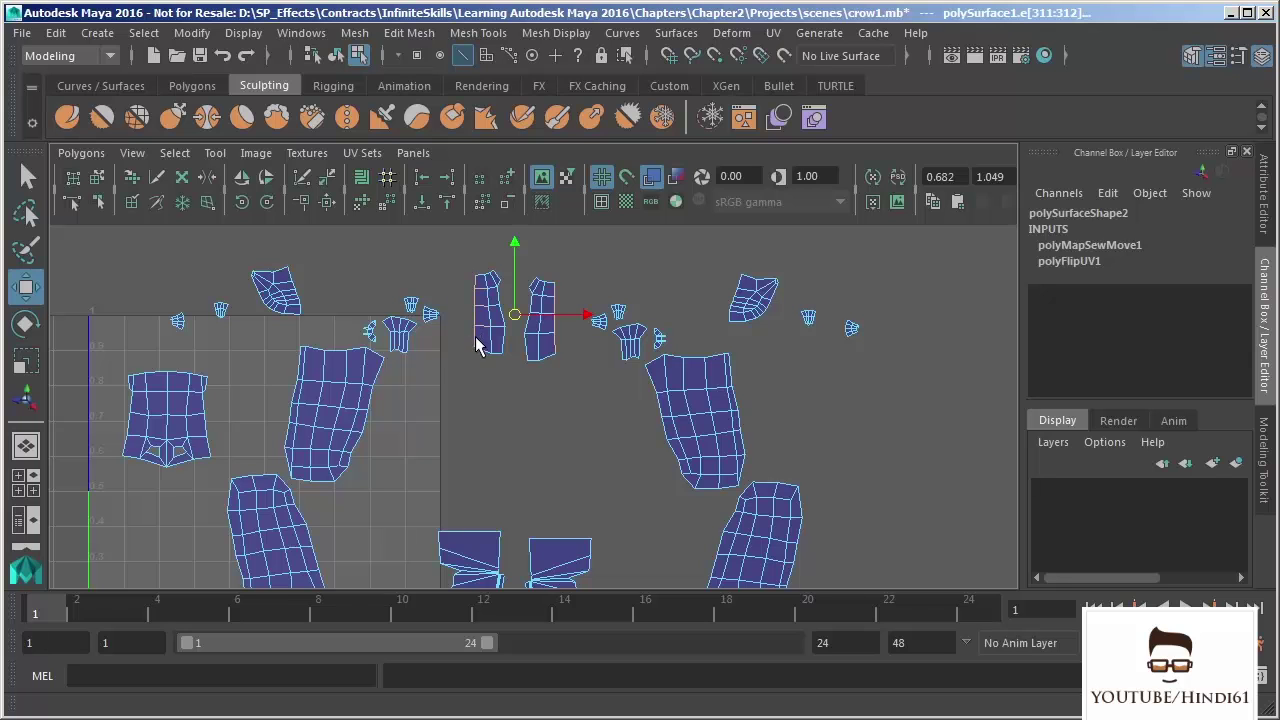
{"action": "left_click", "coordinate": [327, 203]}
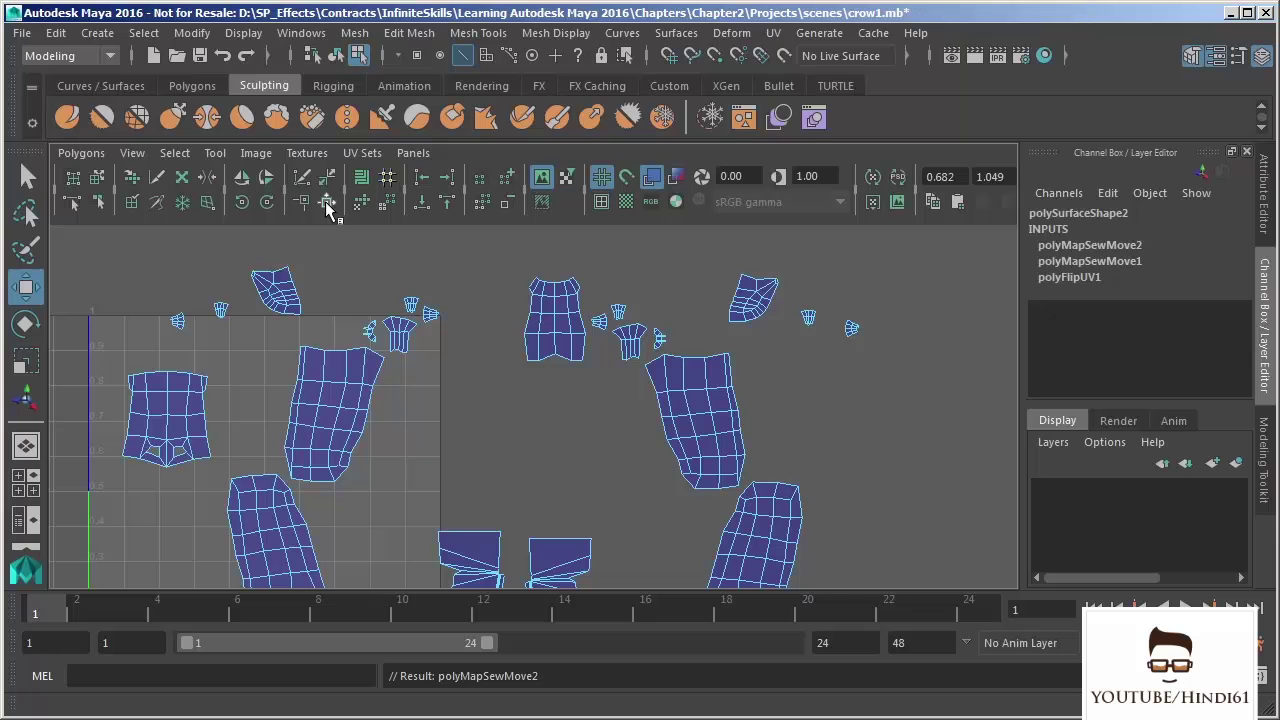
Select the shared border edges of the two small curved shells above the large ones and join them with Move and Sew
{"action": "middle_click_drag", "start_coordinate": [420, 403], "coordinate": [481, 368], "text": "alt"}
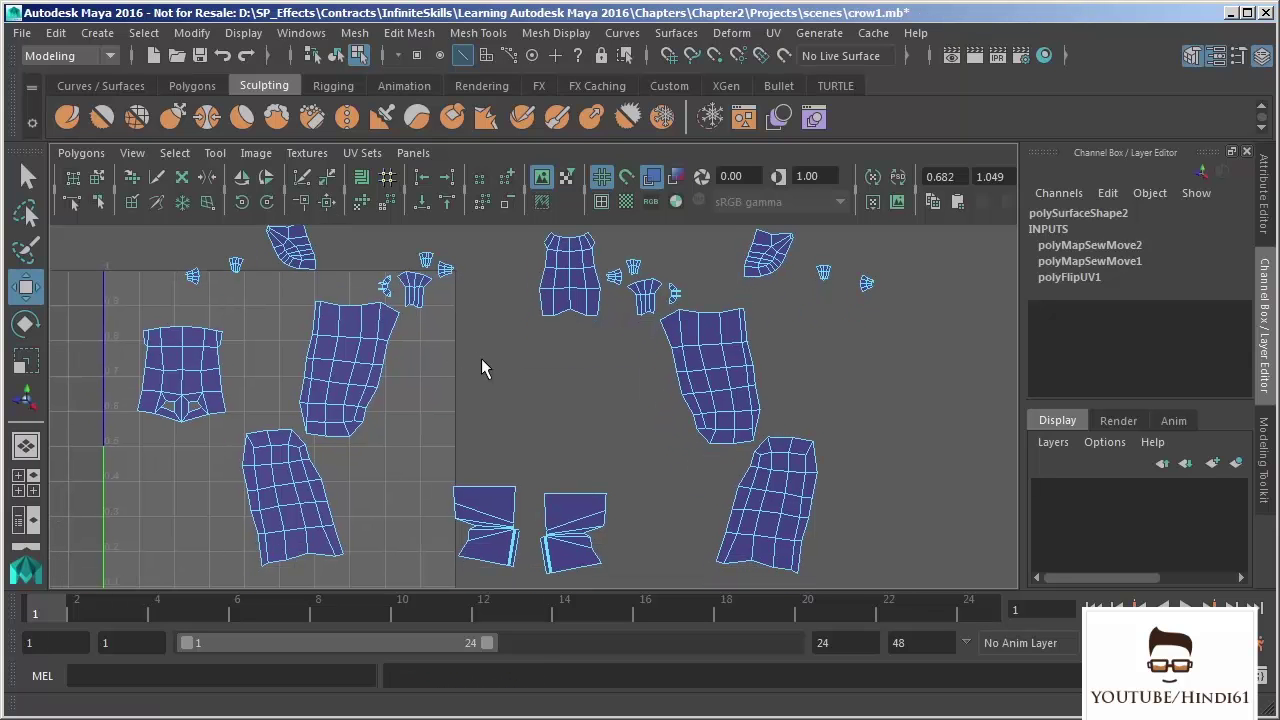
{"action": "left_click", "coordinate": [752, 274]}
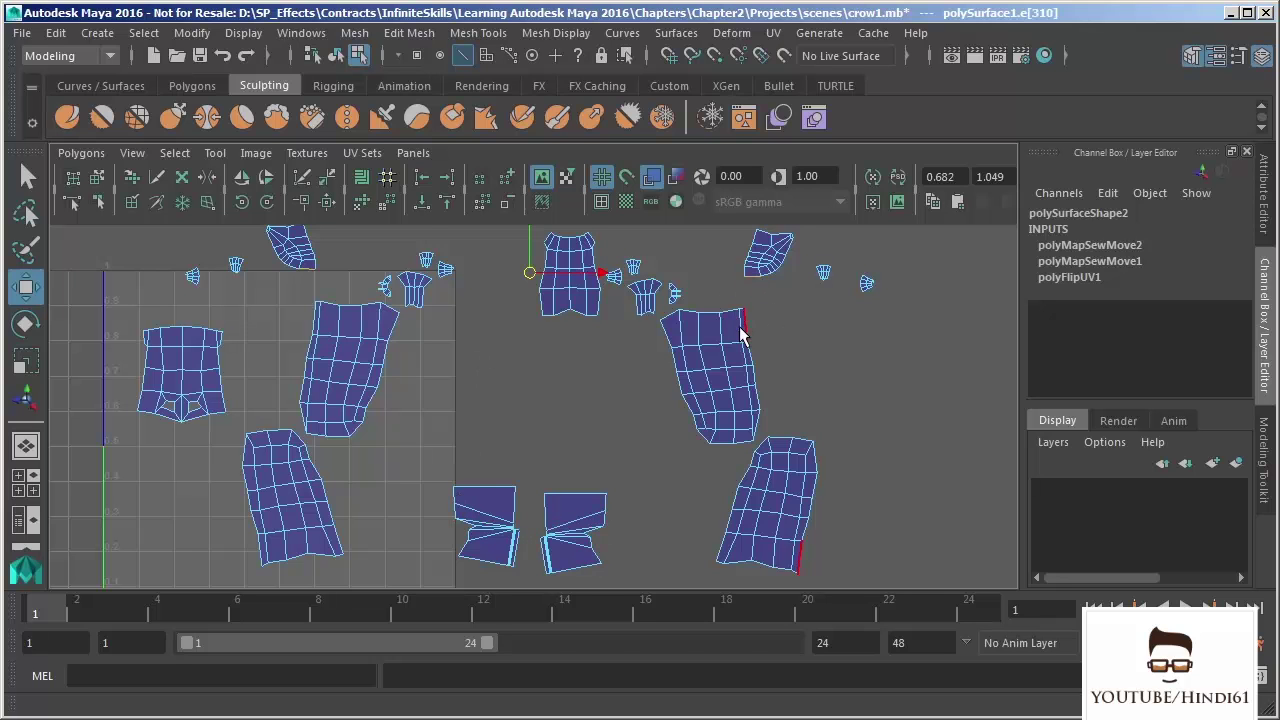
{"action": "left_click", "coordinate": [361, 202]}
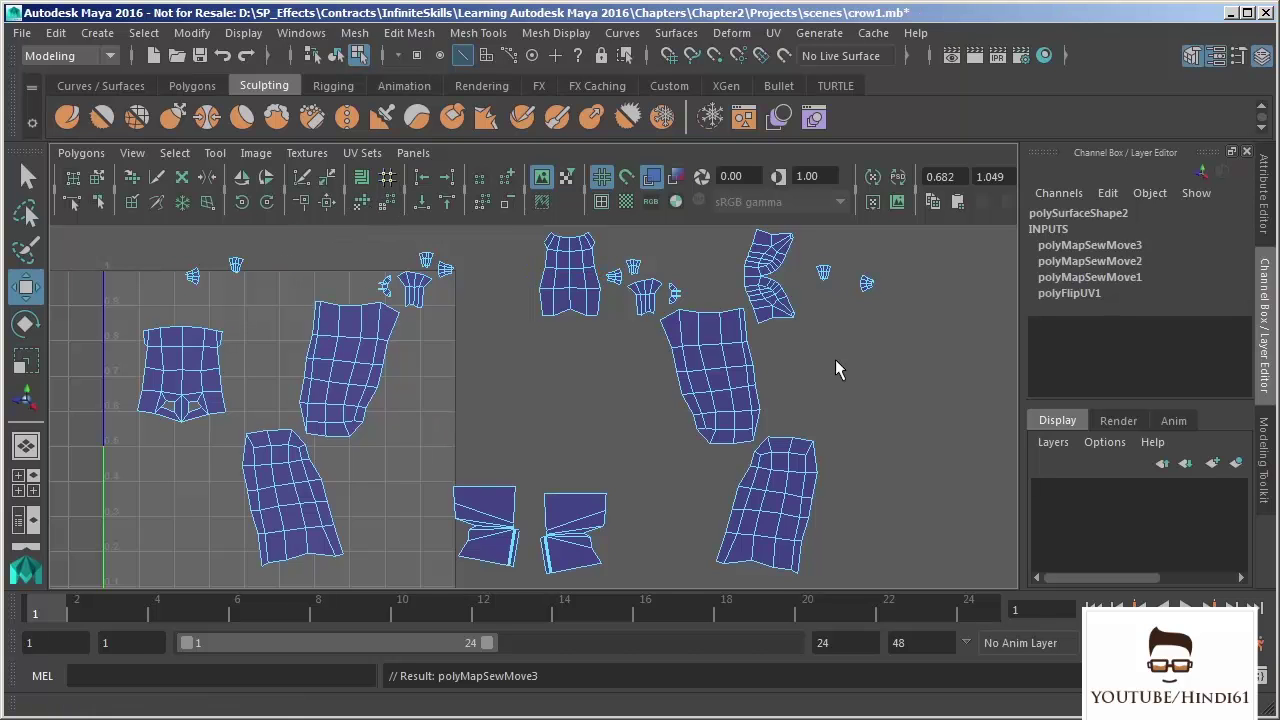
Switch to UV selection and select all the UVs of the crow
{"action": "middle_click_drag", "start_coordinate": [835, 369], "coordinate": [789, 434], "text": "alt"}
{"action": "middle_click_drag", "start_coordinate": [756, 384], "coordinate": [757, 366], "text": "alt"}
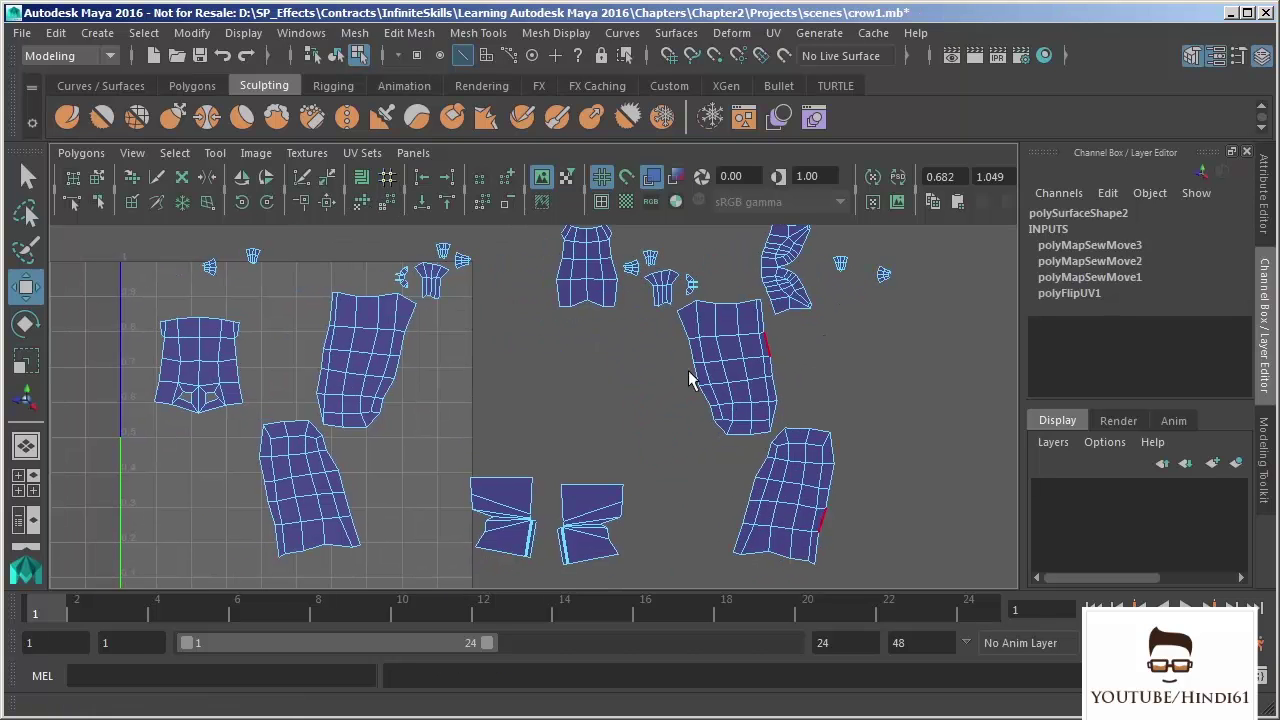
{"action": "right_click_drag", "start_coordinate": [635, 327], "coordinate": [507, 325], "text": "alt"}
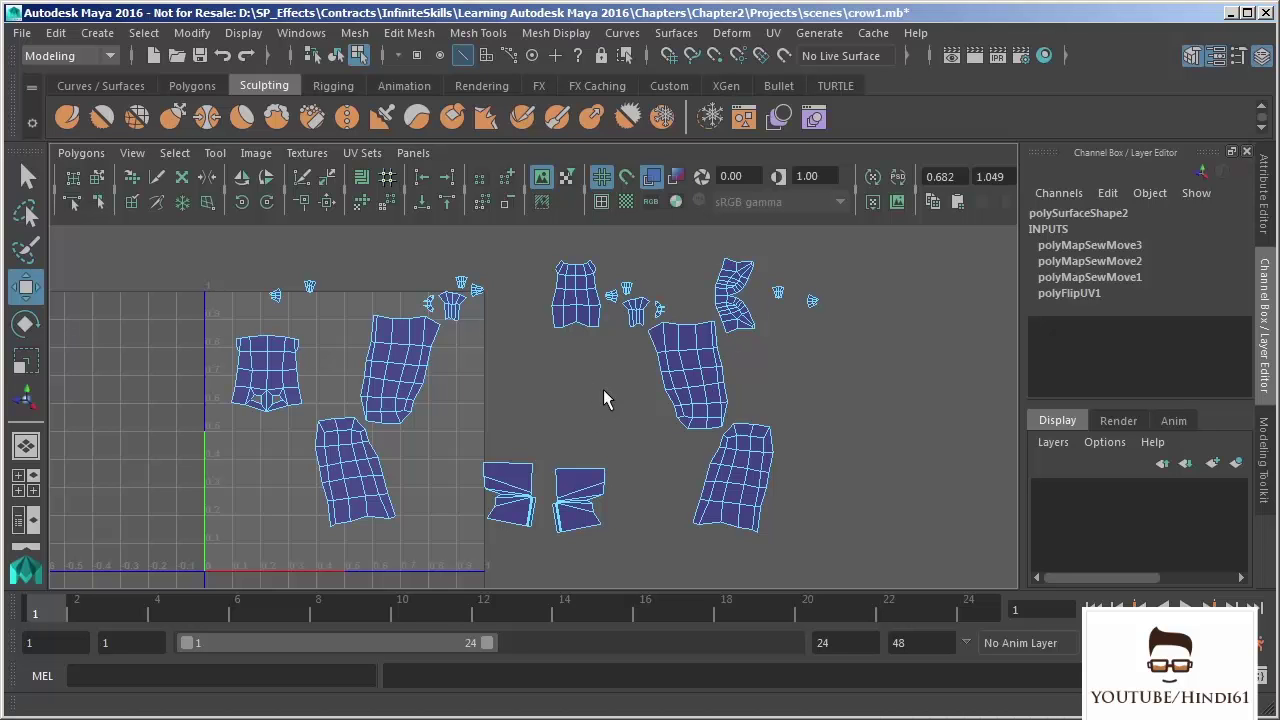
{"action": "middle_click_drag", "start_coordinate": [501, 348], "coordinate": [534, 347], "text": "alt"}
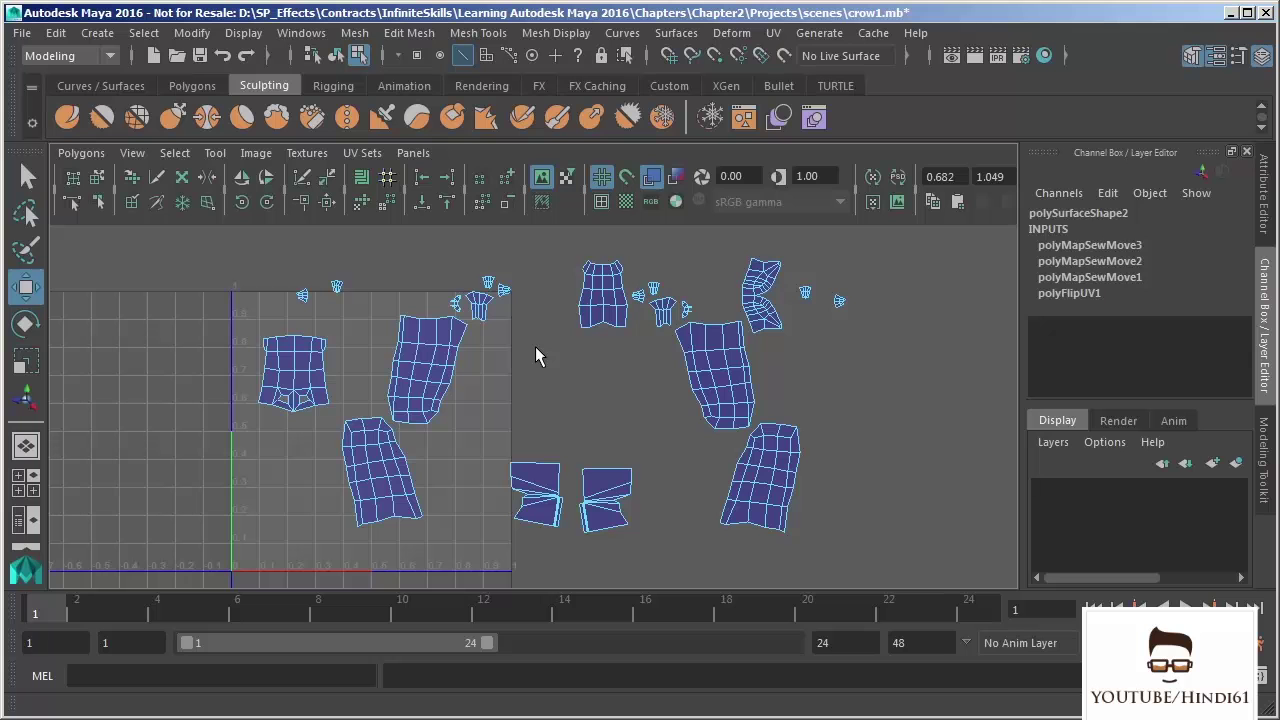
{"action": "right_click_drag", "start_coordinate": [491, 280], "coordinate": [575, 278]}
{"action": "key", "text": "f"}
{"action": "left_click_drag", "start_coordinate": [243, 238], "coordinate": [893, 561]}
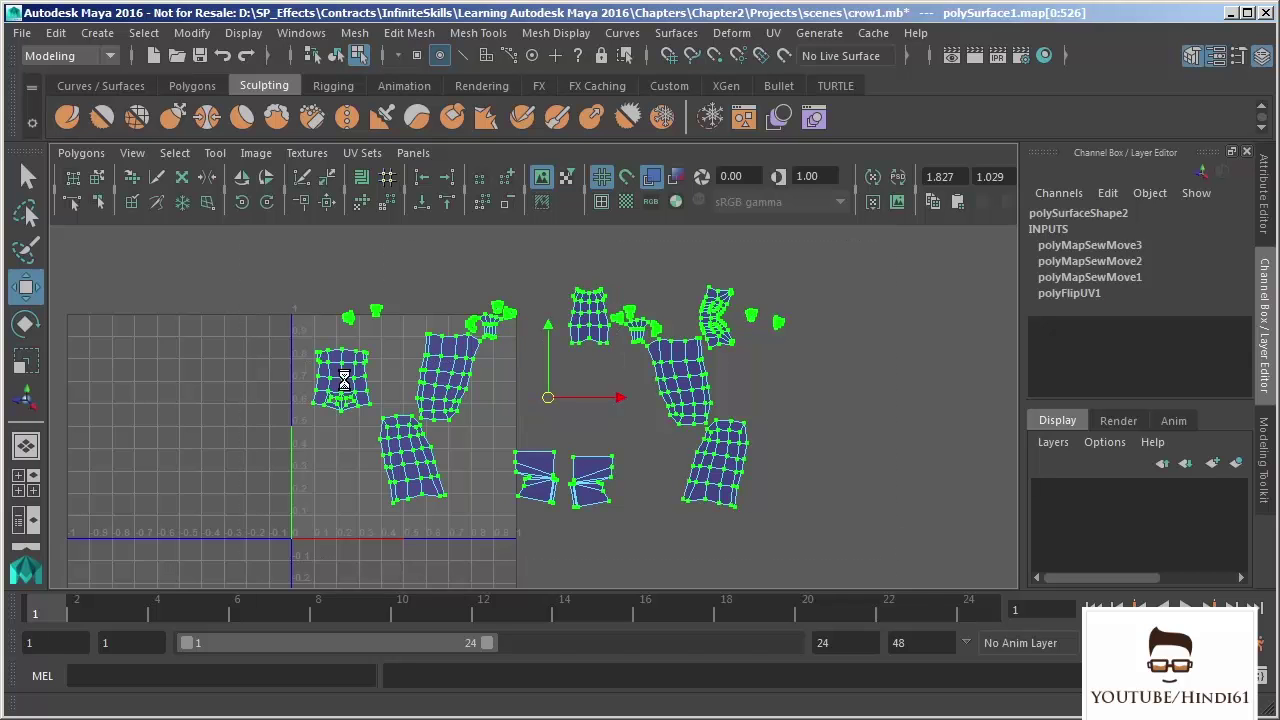
Open the Layout UVs options, reset the settings and set Prescale to Object
{"action": "left_click", "coordinate": [80, 153]}
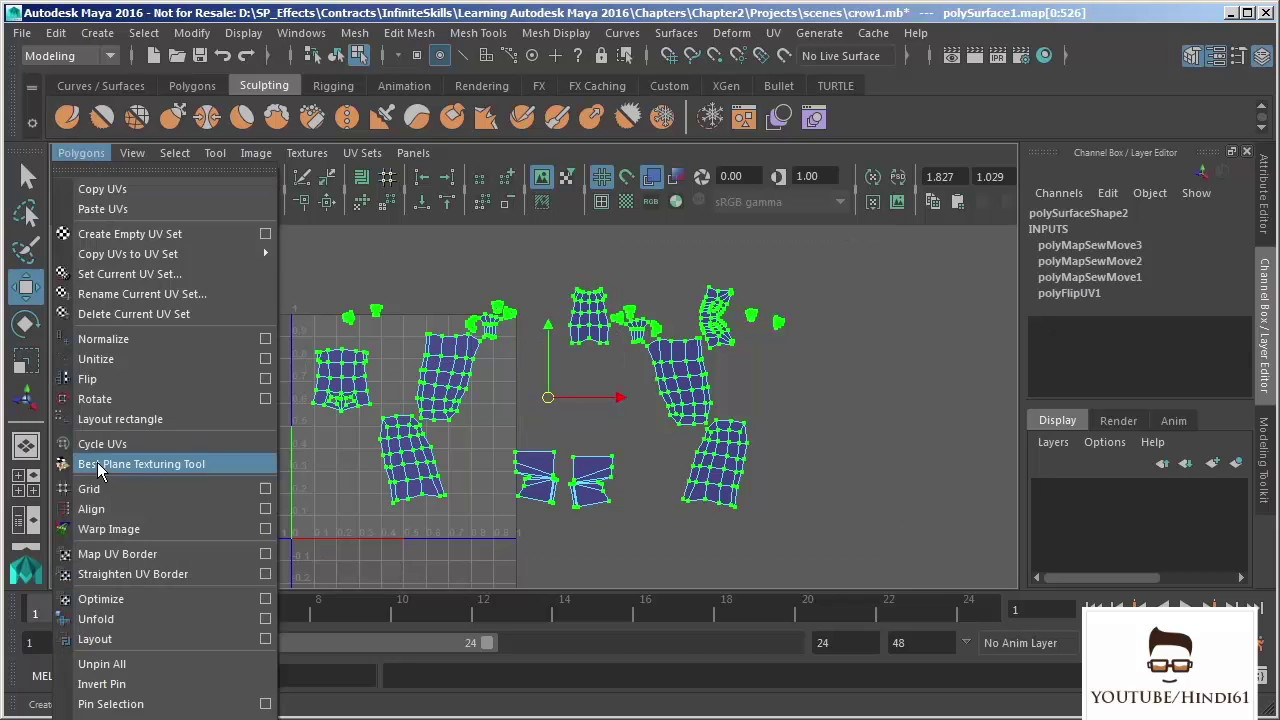
{"action": "left_click", "coordinate": [266, 639]}
{"action": "left_click_drag", "start_coordinate": [851, 51], "coordinate": [924, 30]}
{"action": "middle_click_drag", "start_coordinate": [568, 340], "coordinate": [451, 342], "text": "alt"}
{"action": "left_click", "coordinate": [751, 51]}
{"action": "left_click", "coordinate": [773, 90]}
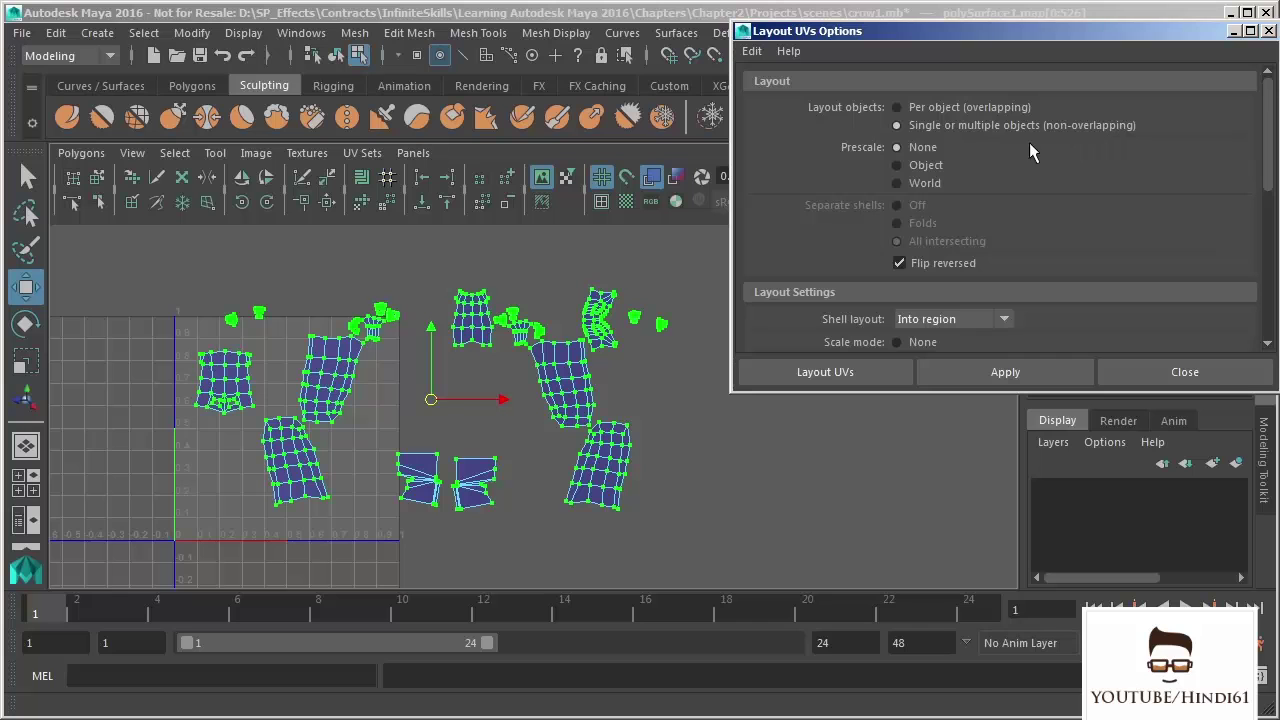
{"action": "left_click", "coordinate": [916, 166]}
Select the whole large lower shell on the far side of the second tile, scale it to about twice its size and move it clear of the others
{"action": "left_click", "coordinate": [592, 462]}
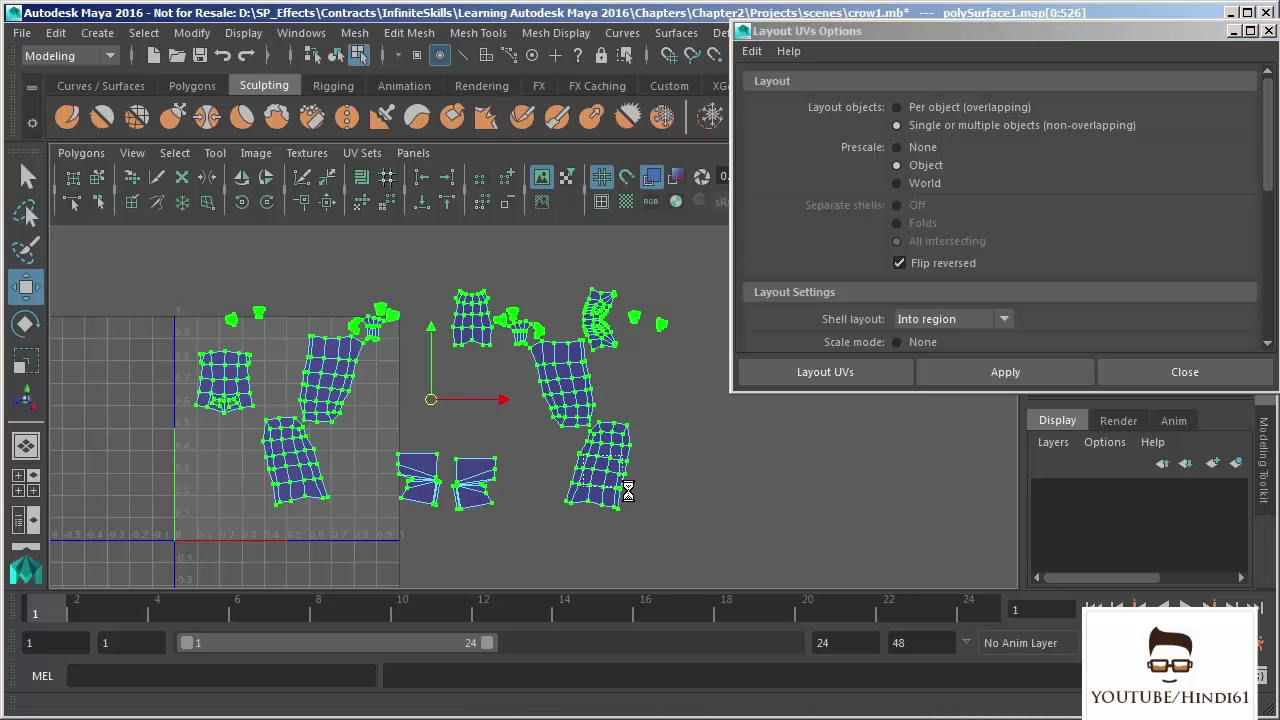
{"action": "left_click", "coordinate": [630, 500]}
{"action": "left_click", "coordinate": [174, 152]}
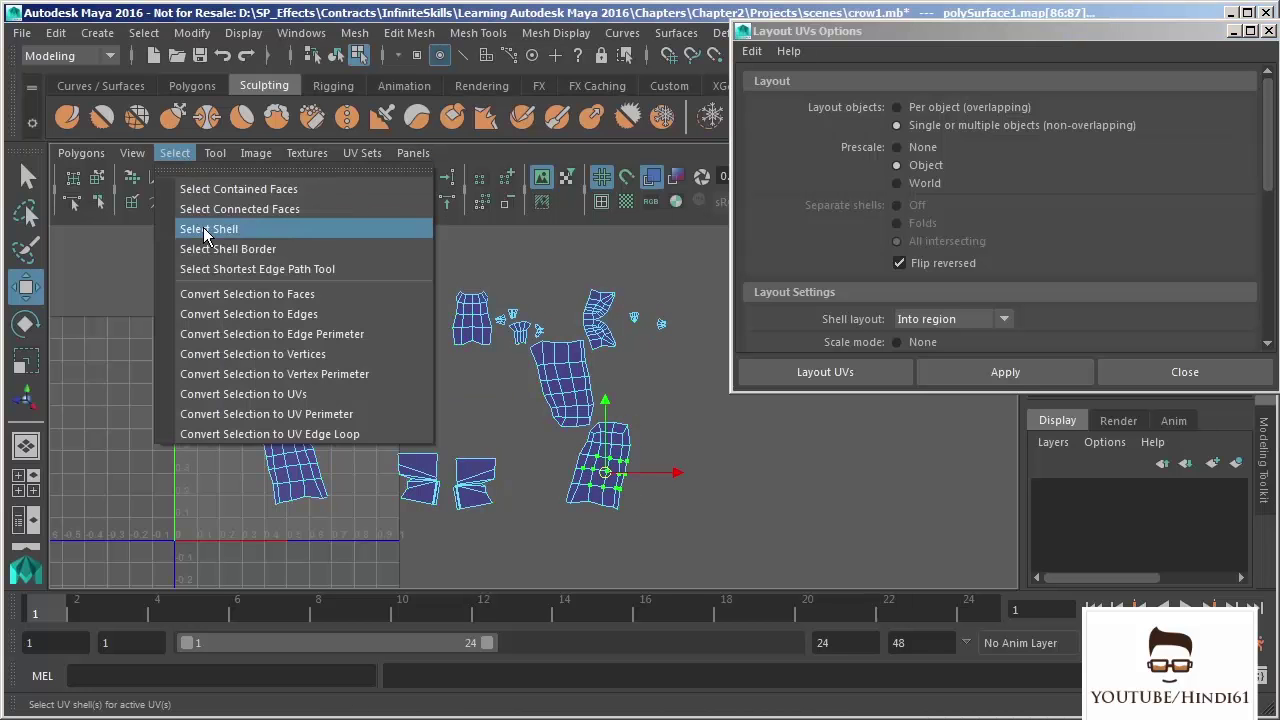
{"action": "left_click", "coordinate": [205, 222]}
{"action": "key", "text": "r"}
{"action": "left_click_drag", "start_coordinate": [599, 465], "coordinate": [672, 378]}
{"action": "key", "text": "w"}
{"action": "left_click_drag", "start_coordinate": [599, 466], "coordinate": [655, 482]}
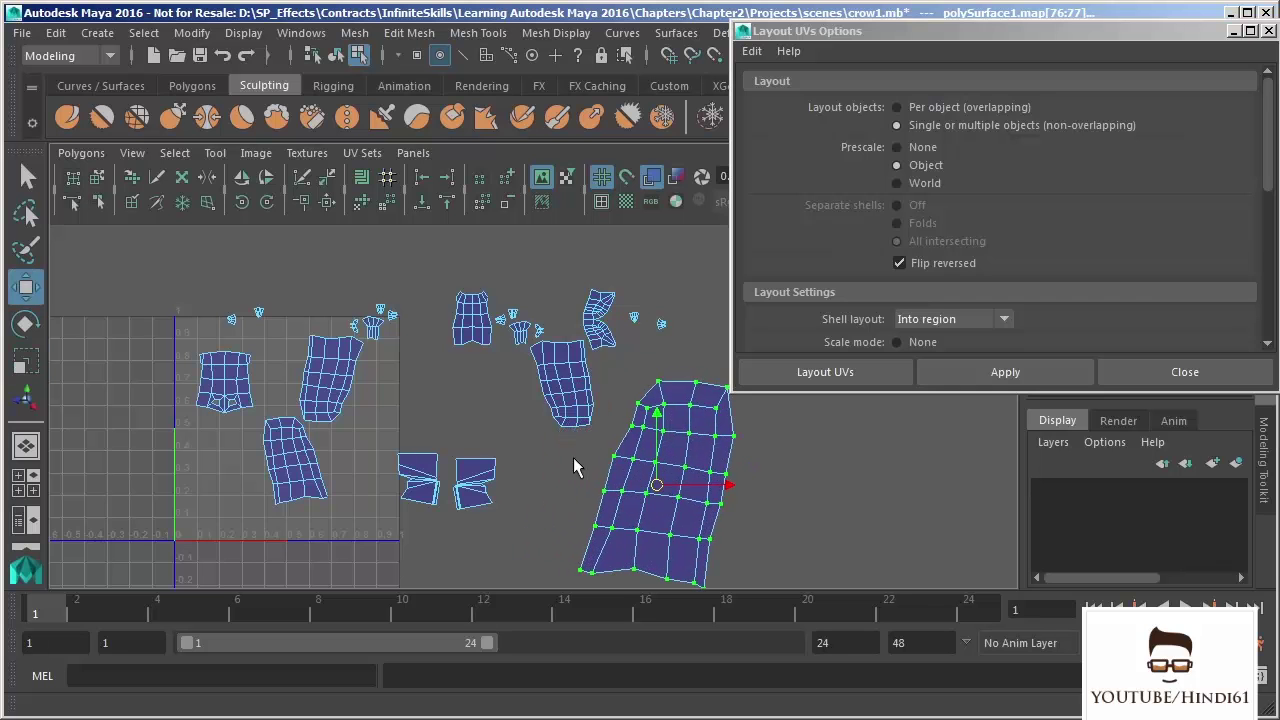
Reselect all the crow's UVs and review the layout, shell spacing and placement settings against the UV tiles
{"action": "middle_click_drag", "start_coordinate": [306, 343], "coordinate": [277, 333], "text": "alt"}
{"action": "left_click_drag", "start_coordinate": [124, 235], "coordinate": [738, 604]}
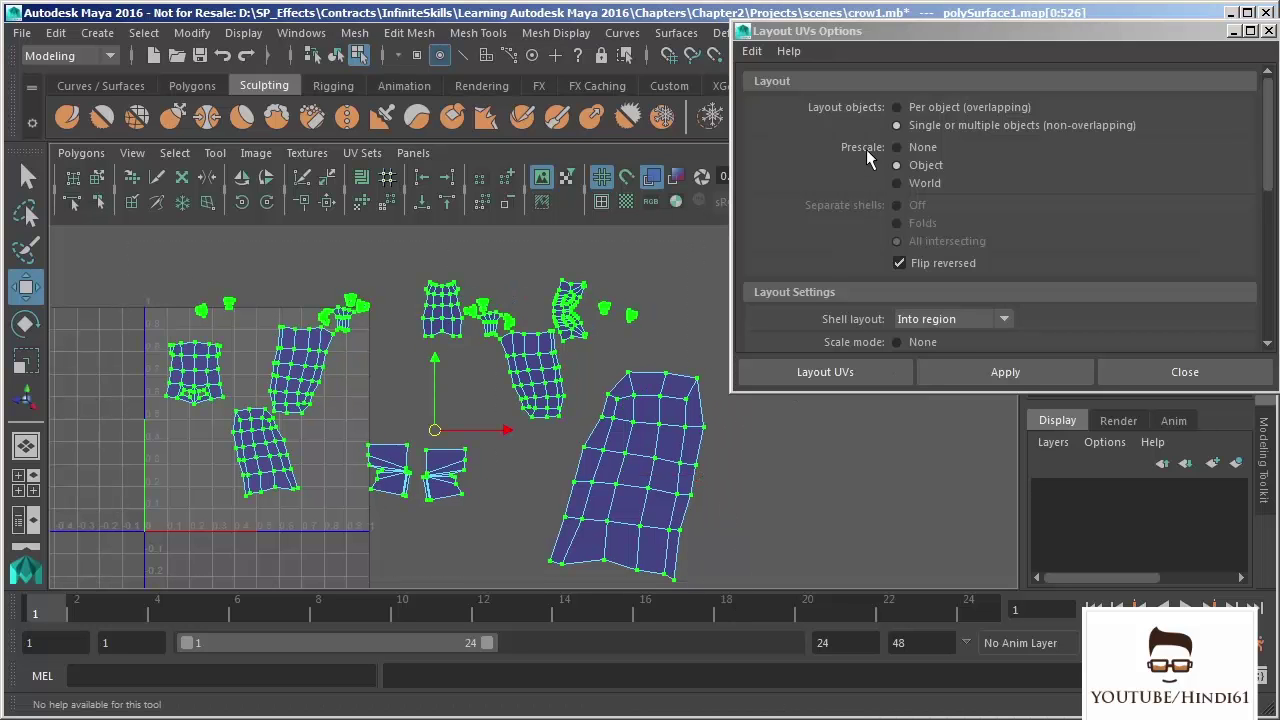
{"action": "scroll", "coordinate": [1021, 186], "scroll_direction": "down", "scroll_amount": 3}
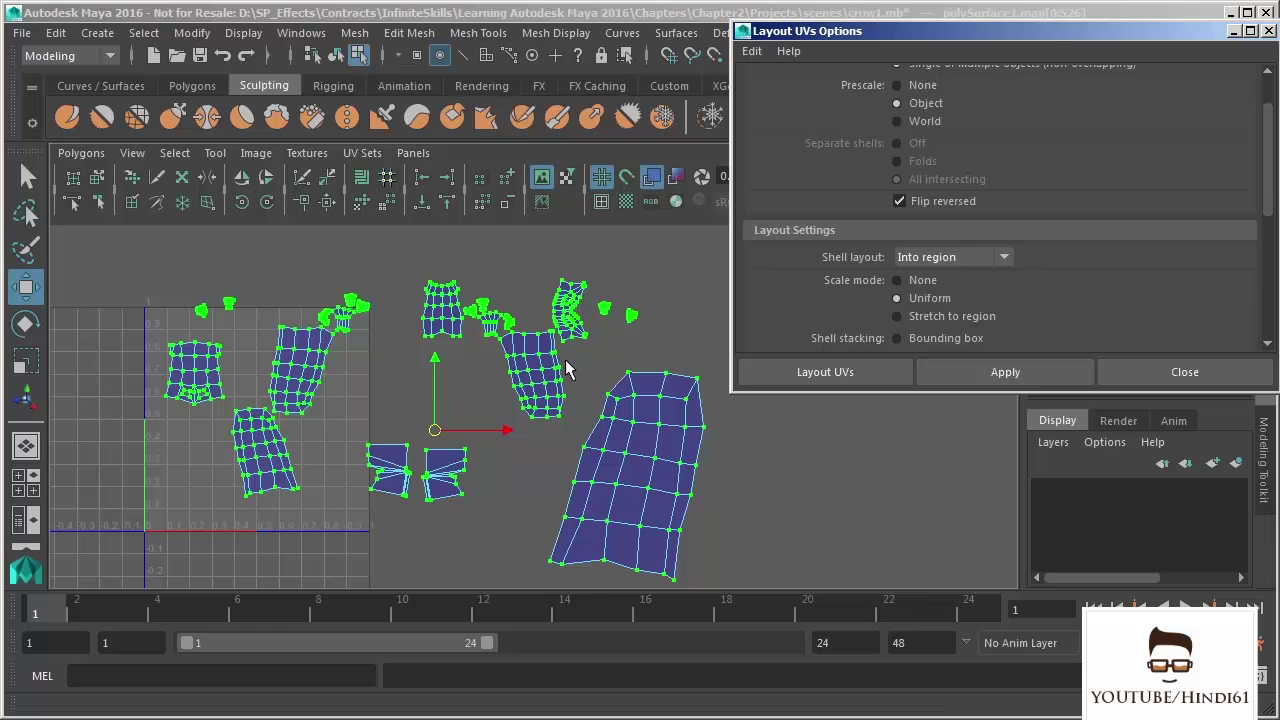
{"action": "left_click_drag", "start_coordinate": [1269, 167], "coordinate": [1271, 213]}
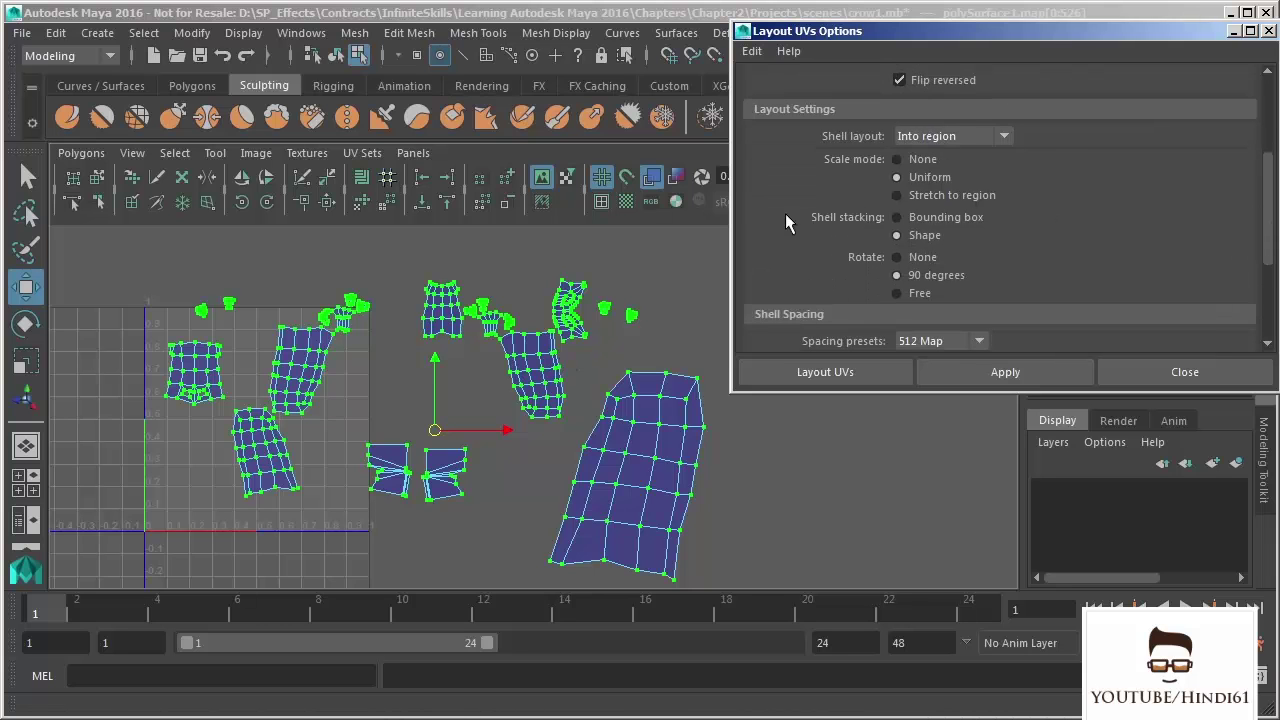
{"action": "left_click_drag", "start_coordinate": [1270, 212], "coordinate": [1270, 282]}
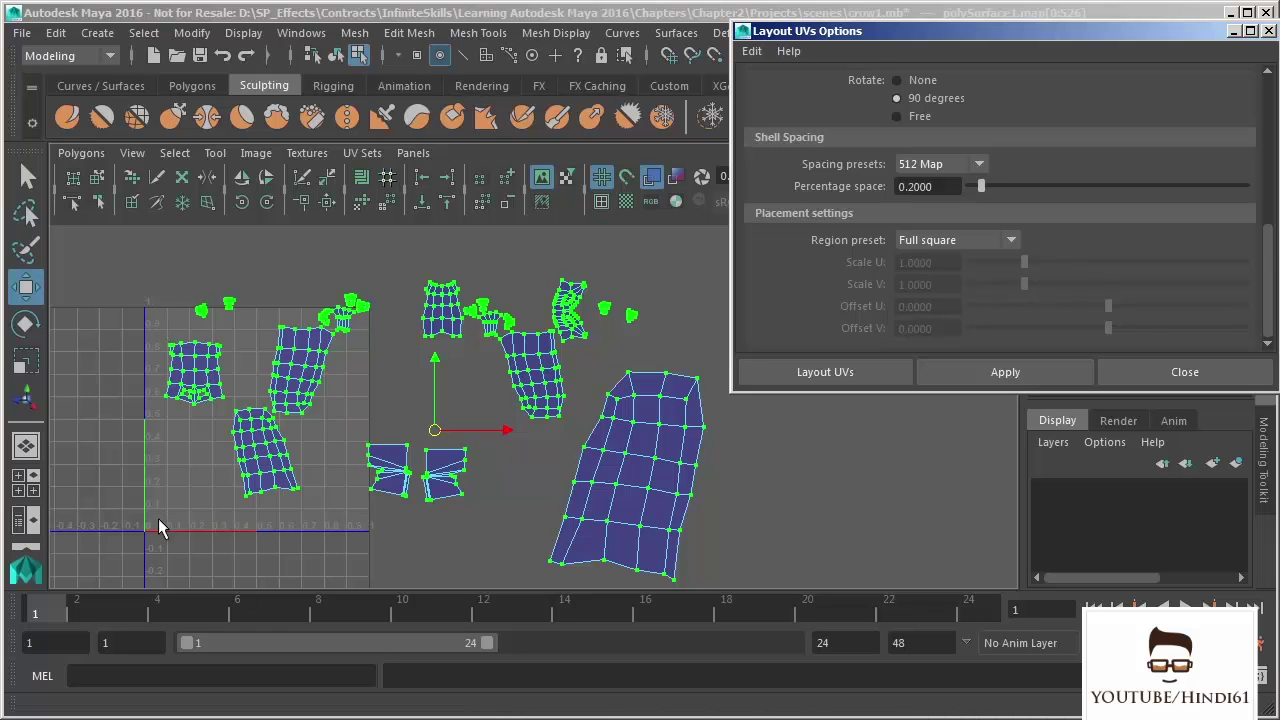
{"action": "middle_click_drag", "start_coordinate": [540, 466], "coordinate": [641, 254], "text": "alt"}
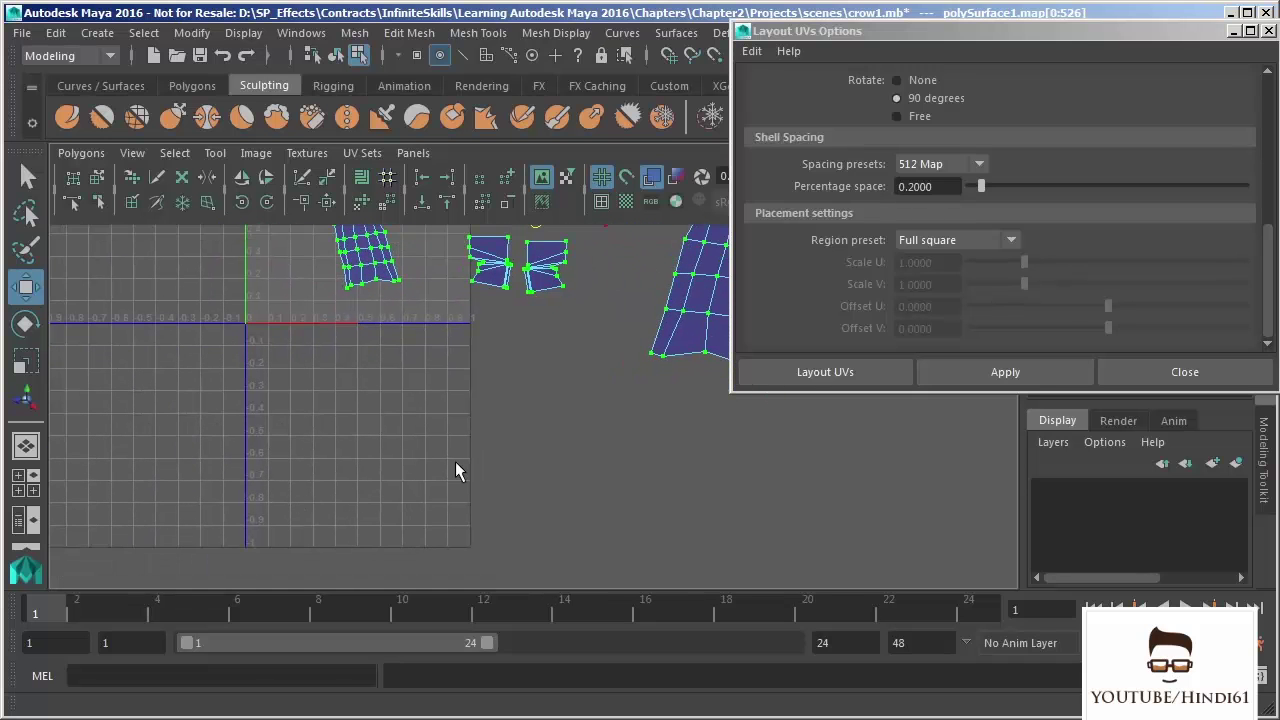
{"action": "middle_click_drag", "start_coordinate": [500, 334], "coordinate": [413, 514], "text": "alt"}
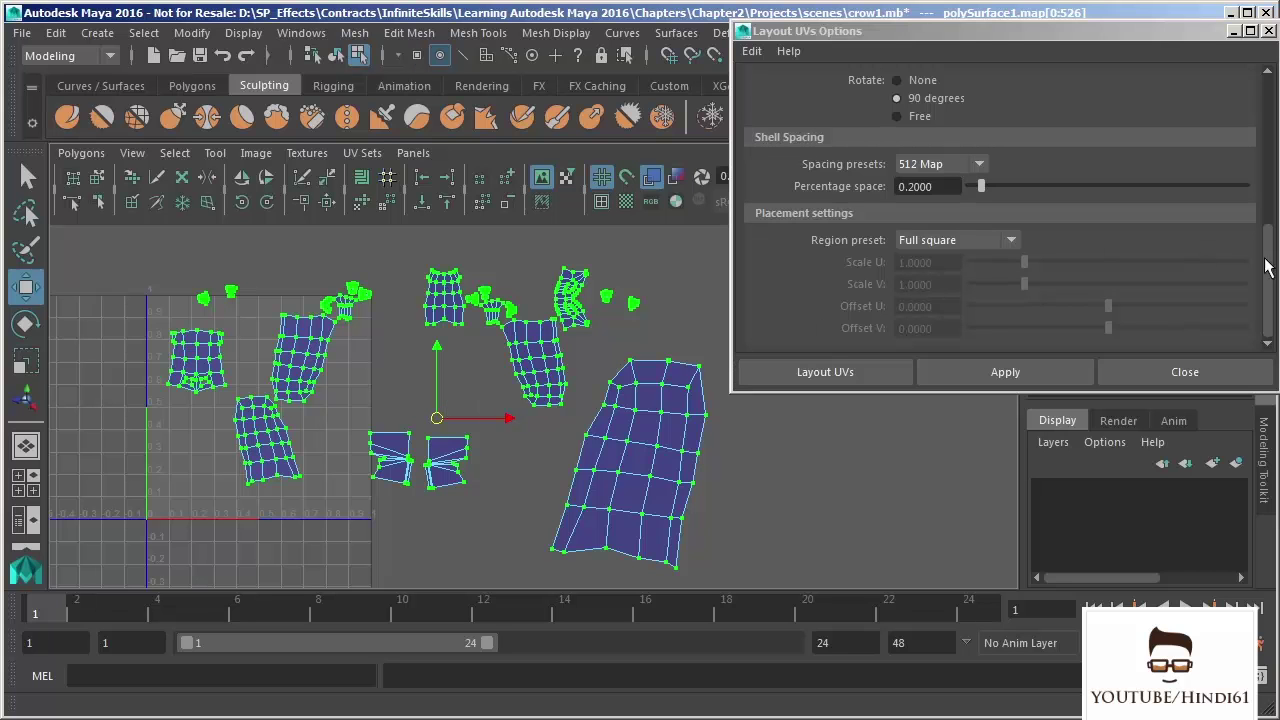
Go back through the Layout UVs settings and set Rotate to None so the shells keep their orientation
{"action": "scroll", "coordinate": [1250, 195], "scroll_direction": "up", "scroll_amount": 3}
{"action": "scroll", "coordinate": [1250, 195], "scroll_direction": "up", "scroll_amount": 2}
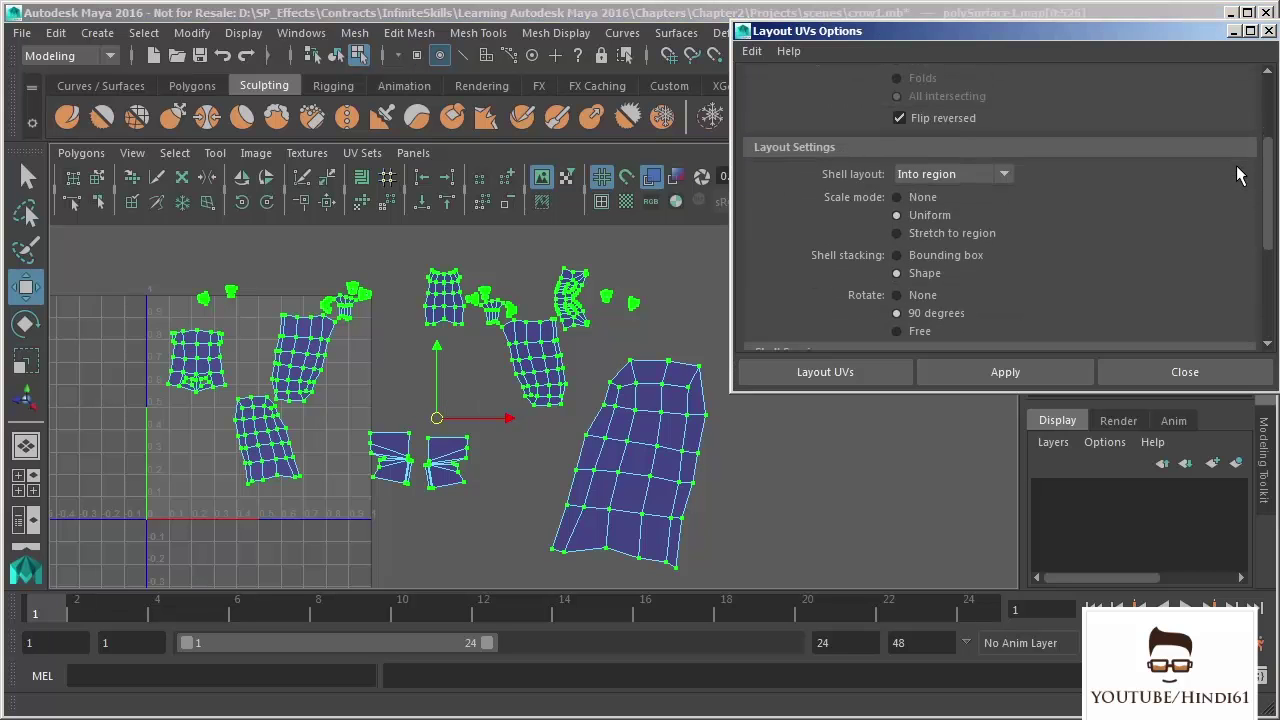
{"action": "scroll", "coordinate": [1240, 195], "scroll_direction": "down", "scroll_amount": 2}
{"action": "scroll", "coordinate": [1238, 200], "scroll_direction": "down", "scroll_amount": 2}
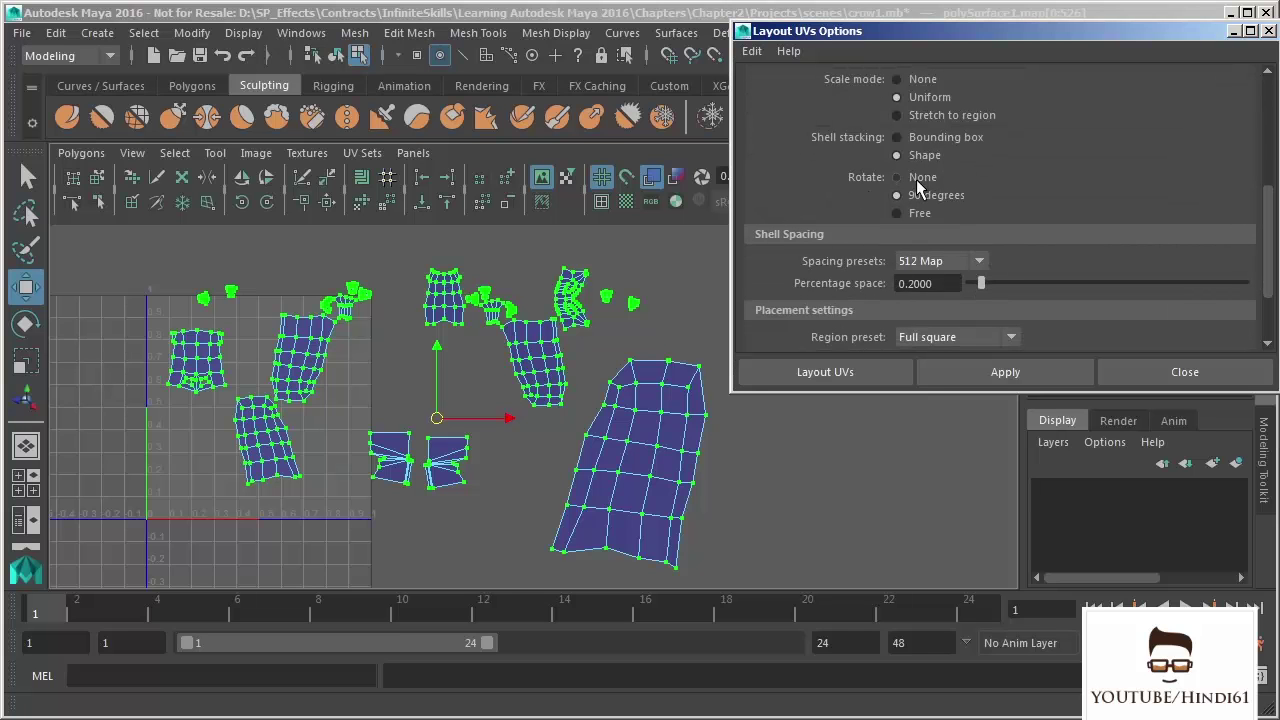
{"action": "left_click", "coordinate": [921, 178]}
Choose the 2048 Map spacing preset and raise the Percentage space to 0.2372
{"action": "scroll", "coordinate": [1268, 236], "scroll_direction": "down", "scroll_amount": 2}
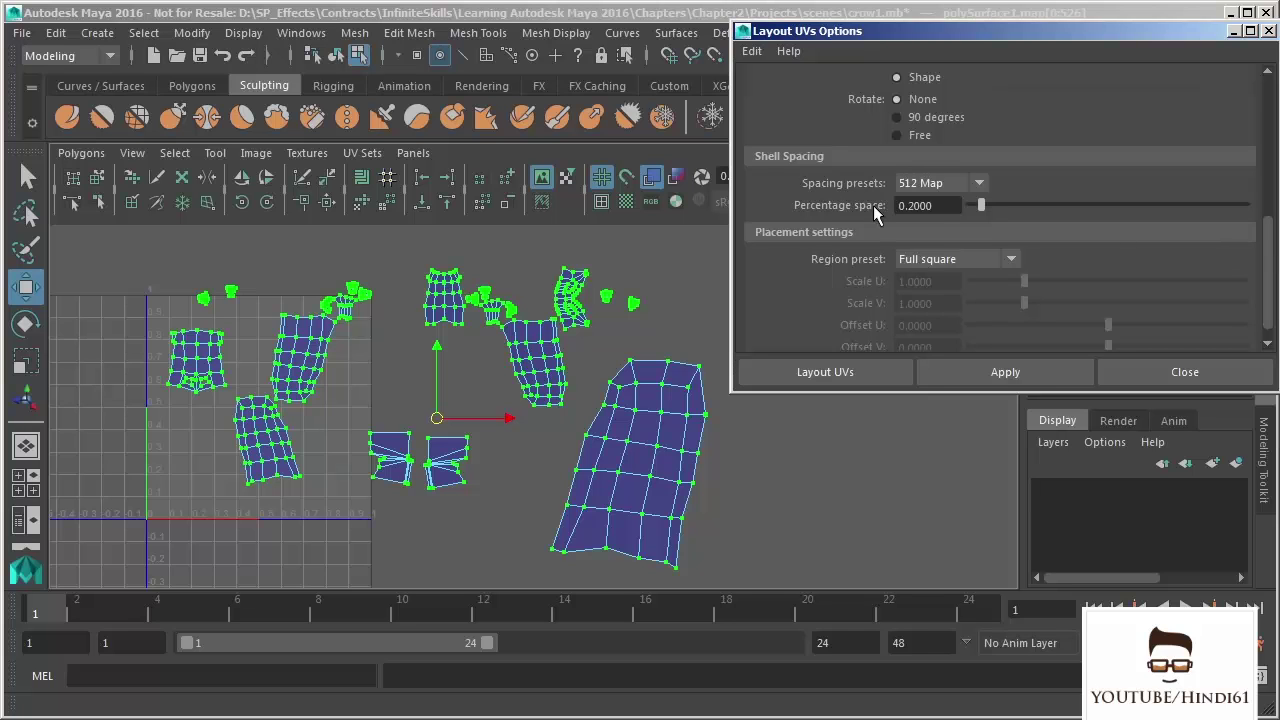
{"action": "double_click", "coordinate": [940, 205]}
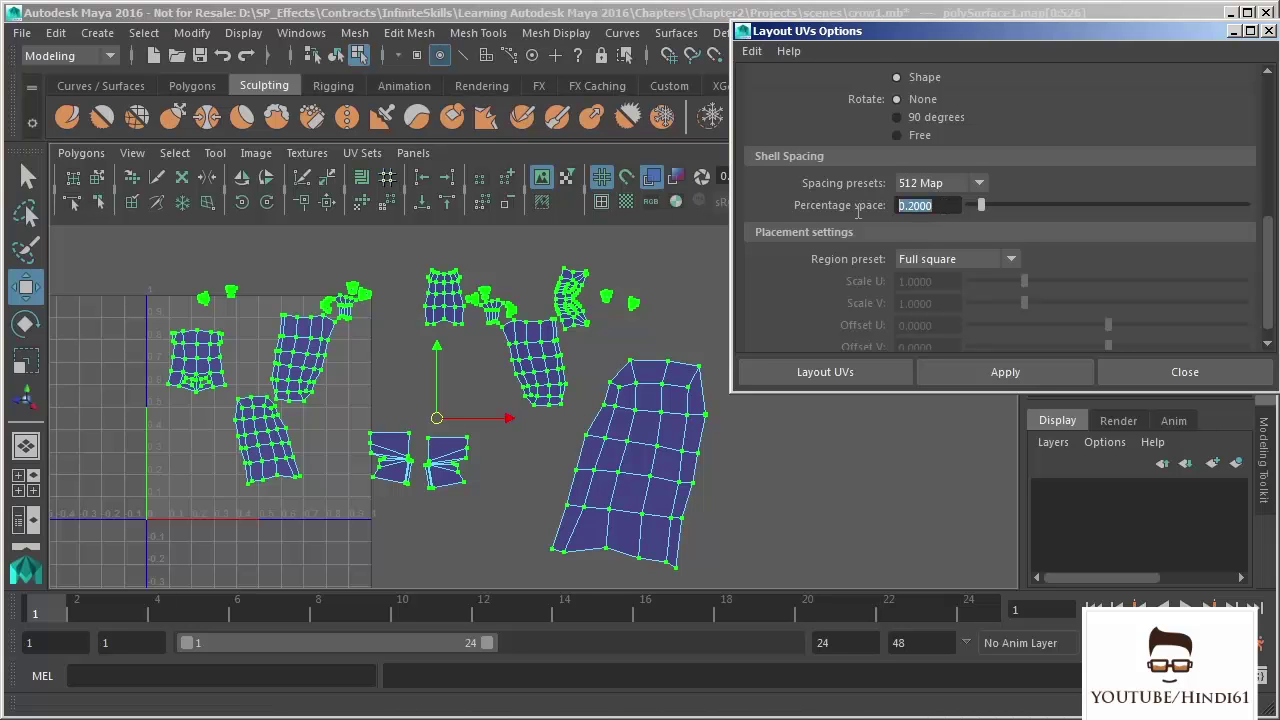
{"action": "left_click", "coordinate": [934, 182]}
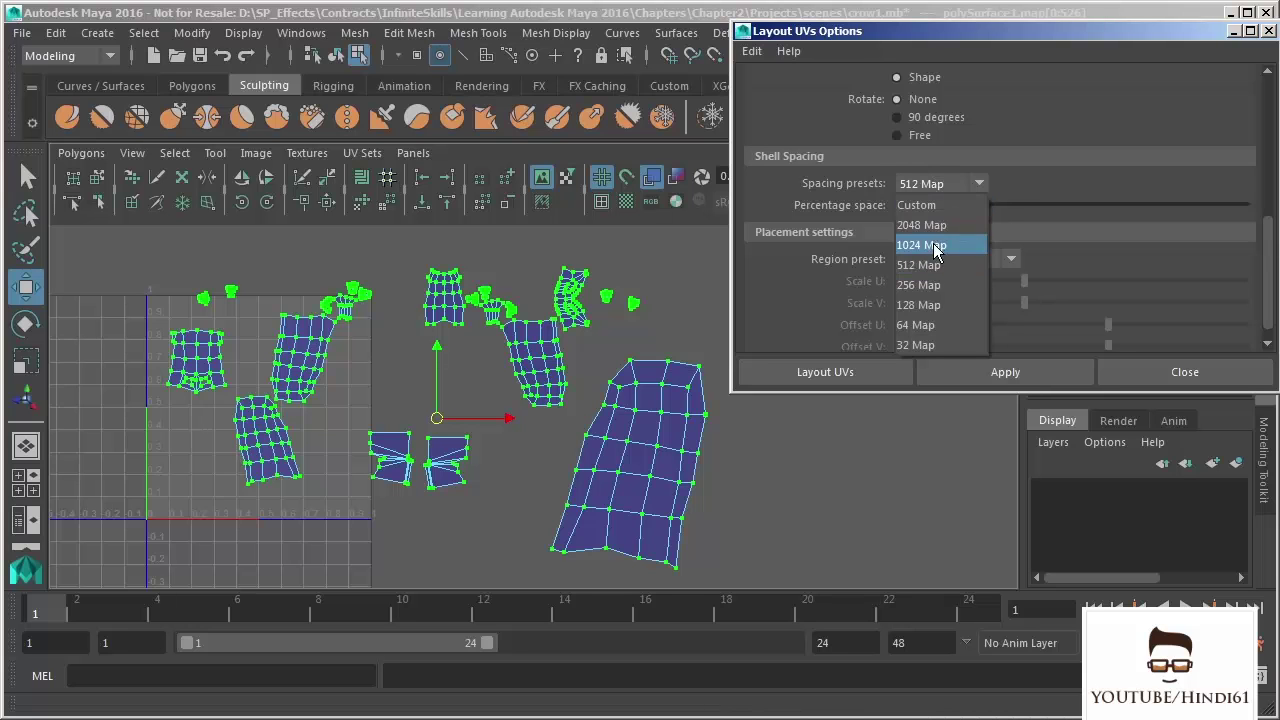
{"action": "left_click", "coordinate": [926, 225]}
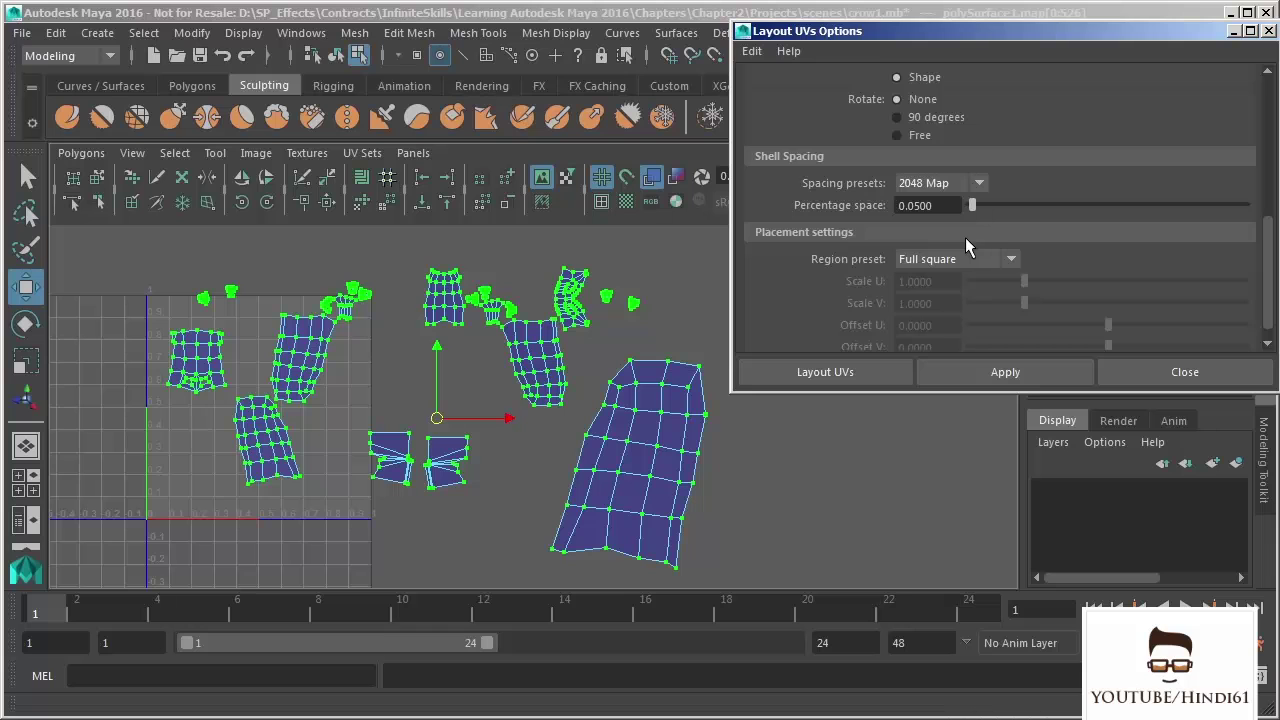
{"action": "left_click_drag", "start_coordinate": [973, 205], "coordinate": [984, 208]}
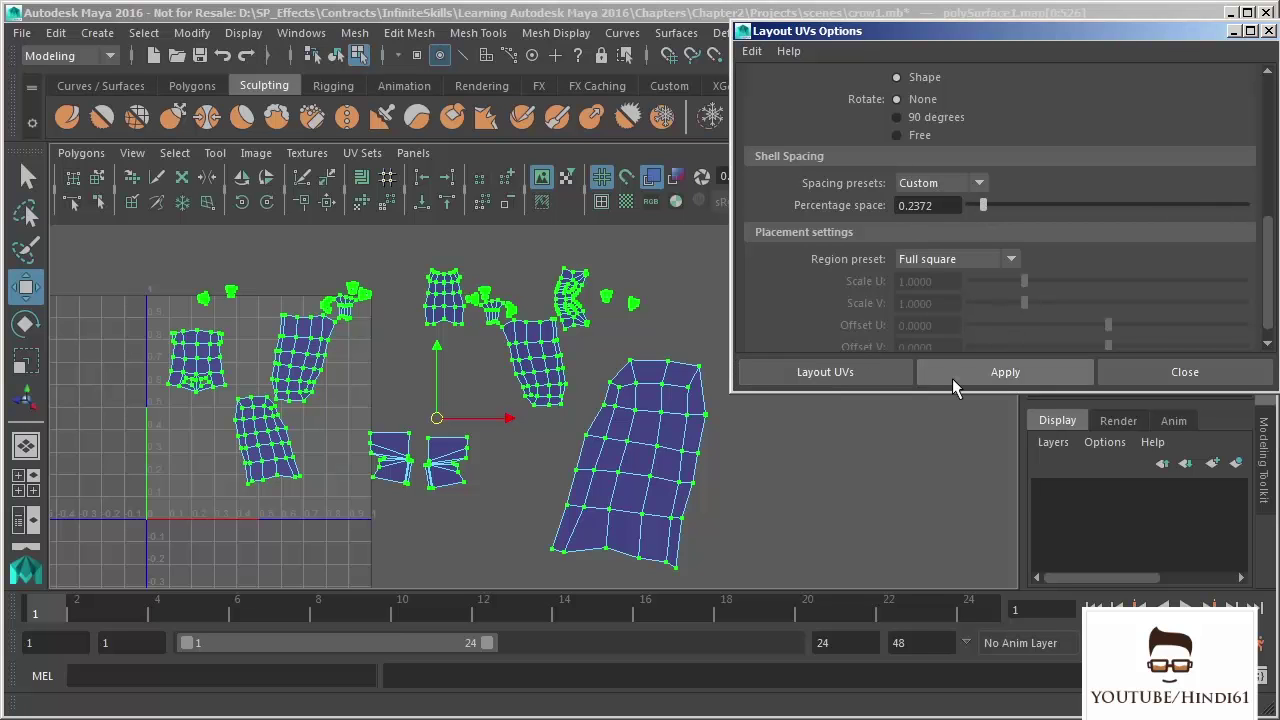
Try laying out the crow's UVs with these settings, inspect the gaps between the packed shells and undo the layout
{"action": "left_click", "coordinate": [822, 373]}
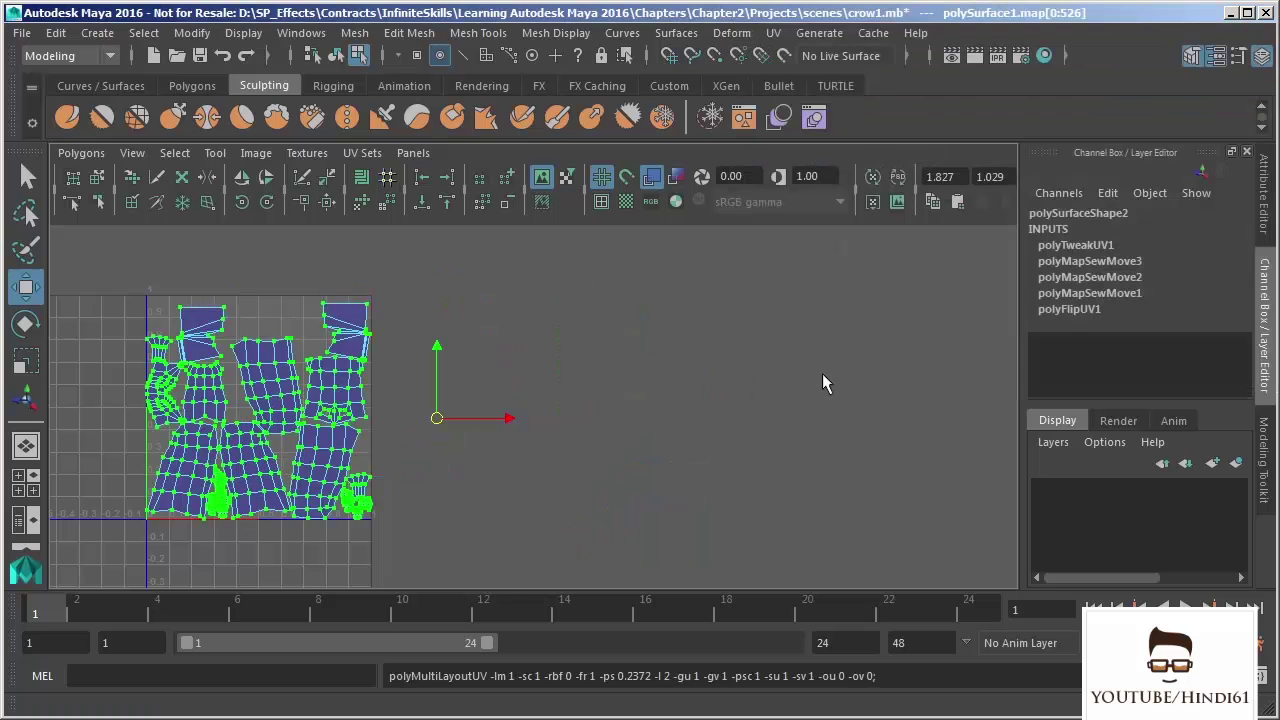
{"action": "middle_click_drag", "start_coordinate": [261, 387], "coordinate": [471, 341], "text": "alt"}
{"action": "right_click_drag", "start_coordinate": [383, 369], "coordinate": [582, 581], "text": "alt"}
{"action": "middle_click_drag", "start_coordinate": [486, 380], "coordinate": [549, 431], "text": "alt"}
{"action": "right_click_drag", "start_coordinate": [334, 331], "coordinate": [682, 650], "text": "alt"}
{"action": "middle_click_drag", "start_coordinate": [441, 338], "coordinate": [498, 420], "text": "alt"}
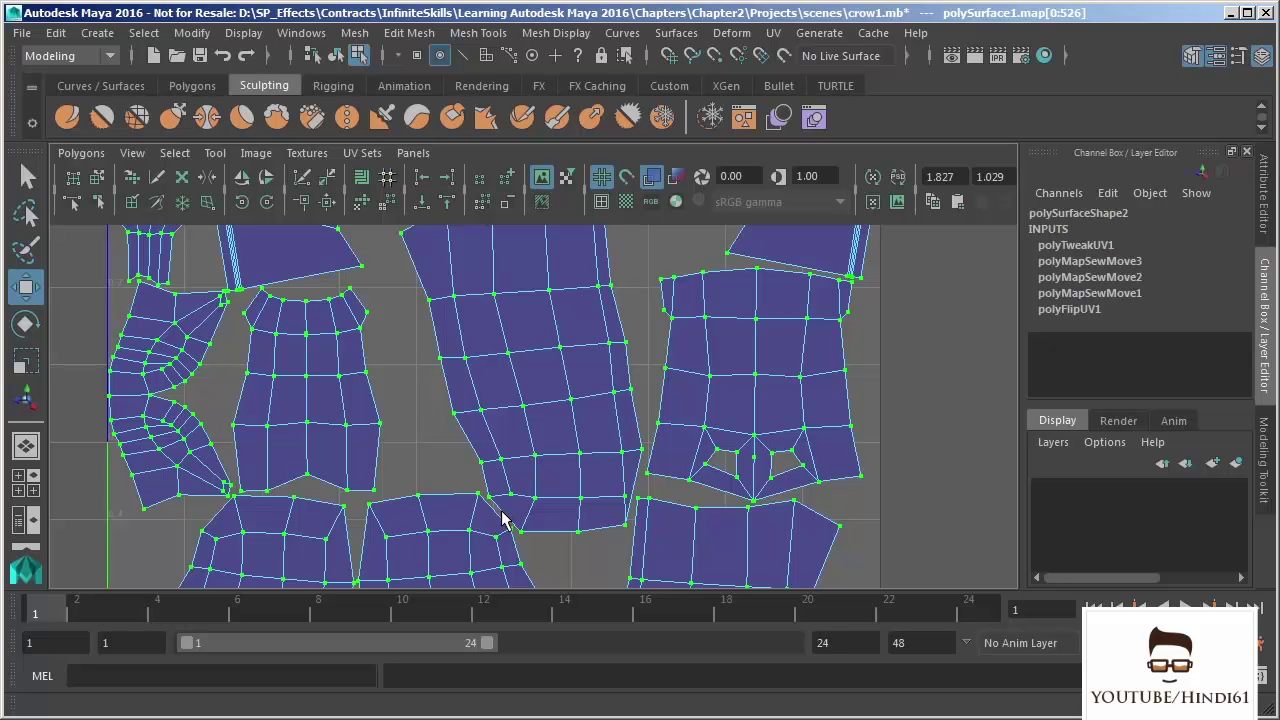
{"action": "scroll", "coordinate": [546, 371], "scroll_direction": "down", "scroll_amount": 3}
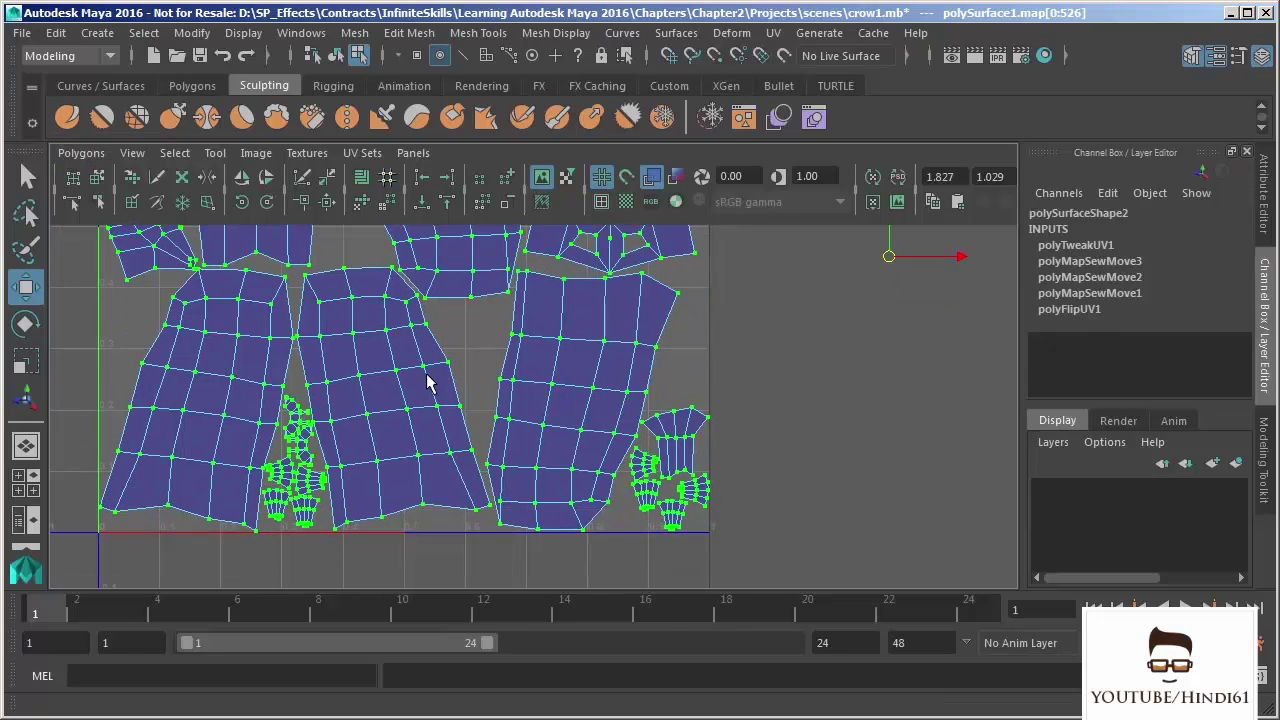
{"action": "key", "text": "ctrl+z"}
{"action": "scroll", "coordinate": [414, 271], "scroll_direction": "down", "scroll_amount": 2}
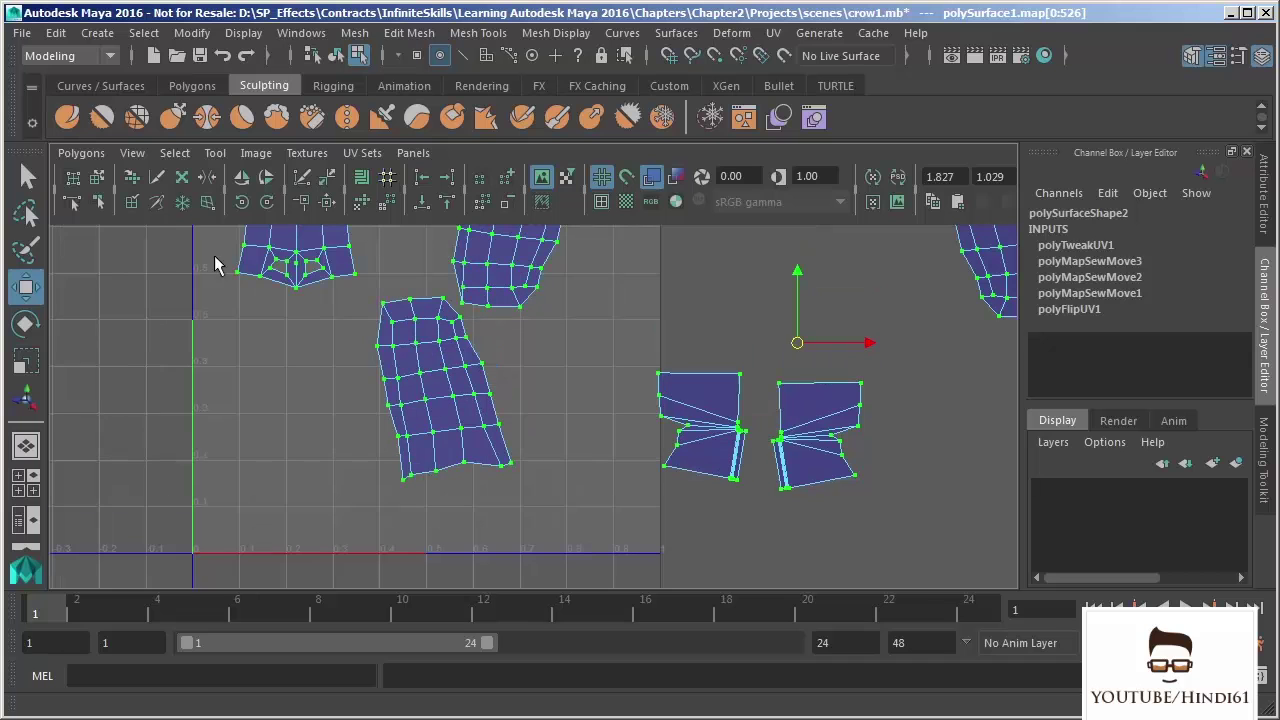
Reopen the Layout UVs options, set Percentage space to 1.1679 and apply the layout, checking the gaps between shells
{"action": "left_click", "coordinate": [80, 153]}
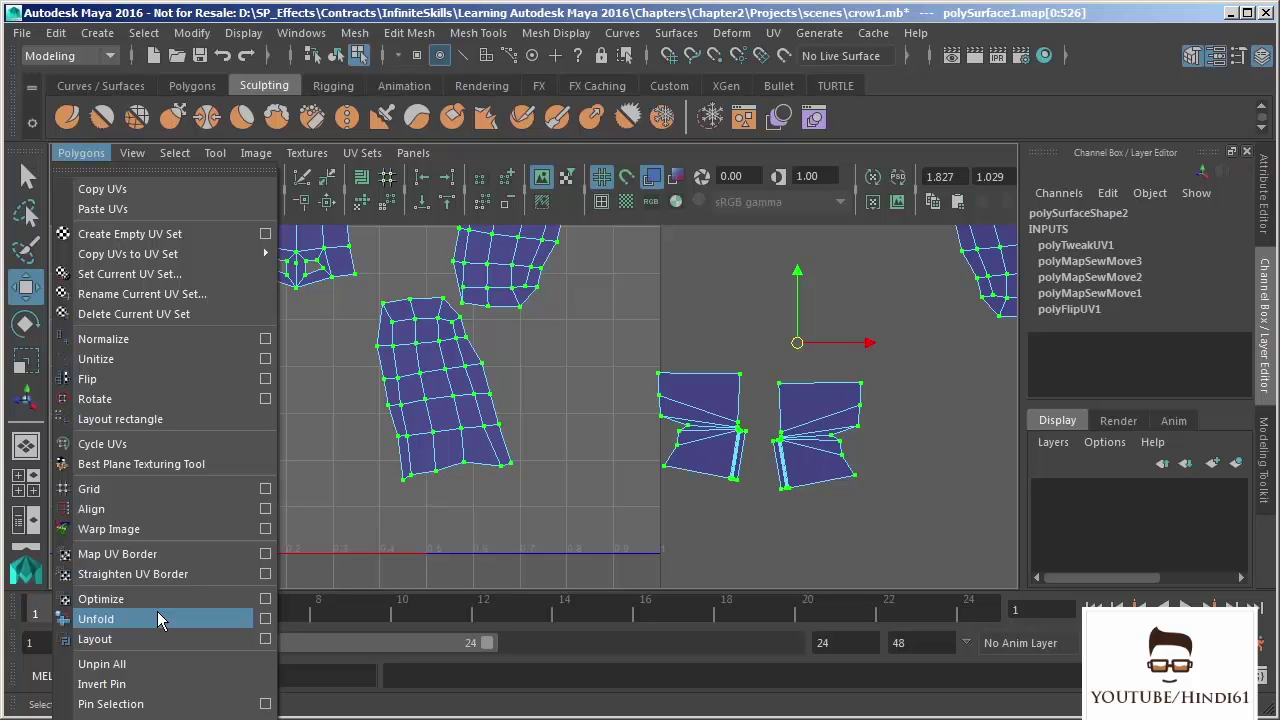
{"action": "left_click", "coordinate": [265, 639]}
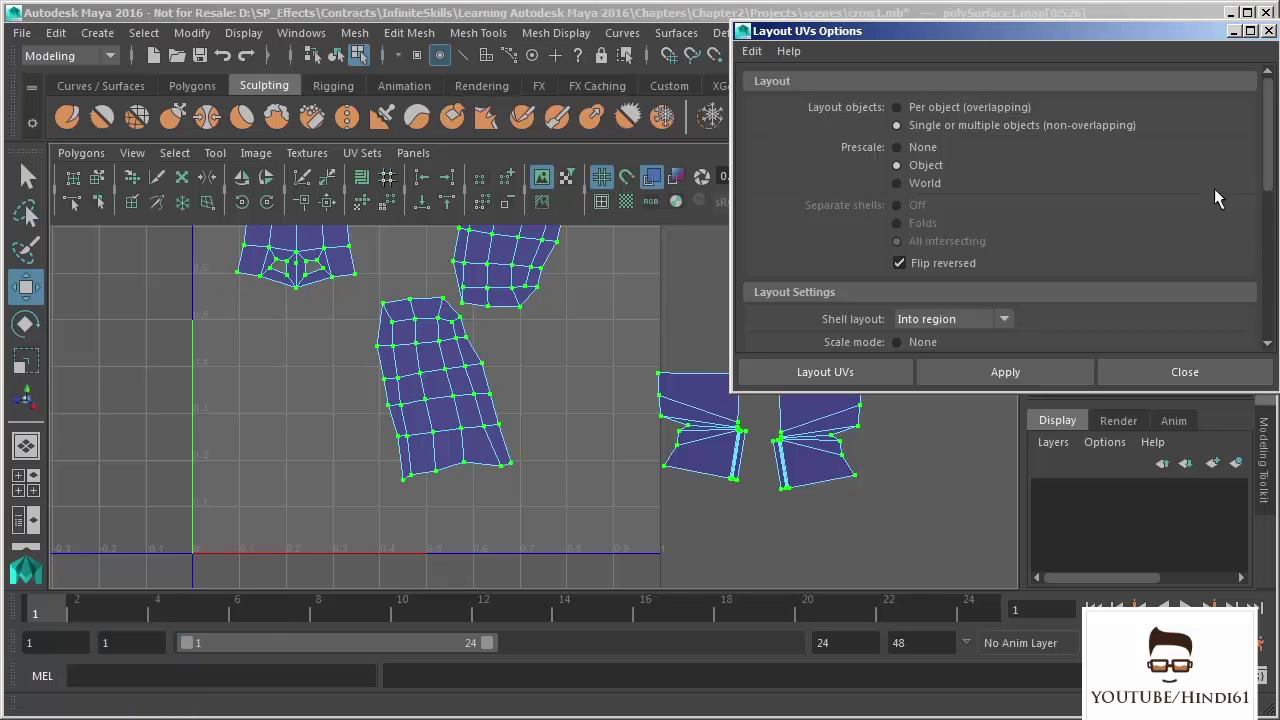
{"action": "left_click_drag", "start_coordinate": [1266, 165], "coordinate": [1273, 311]}
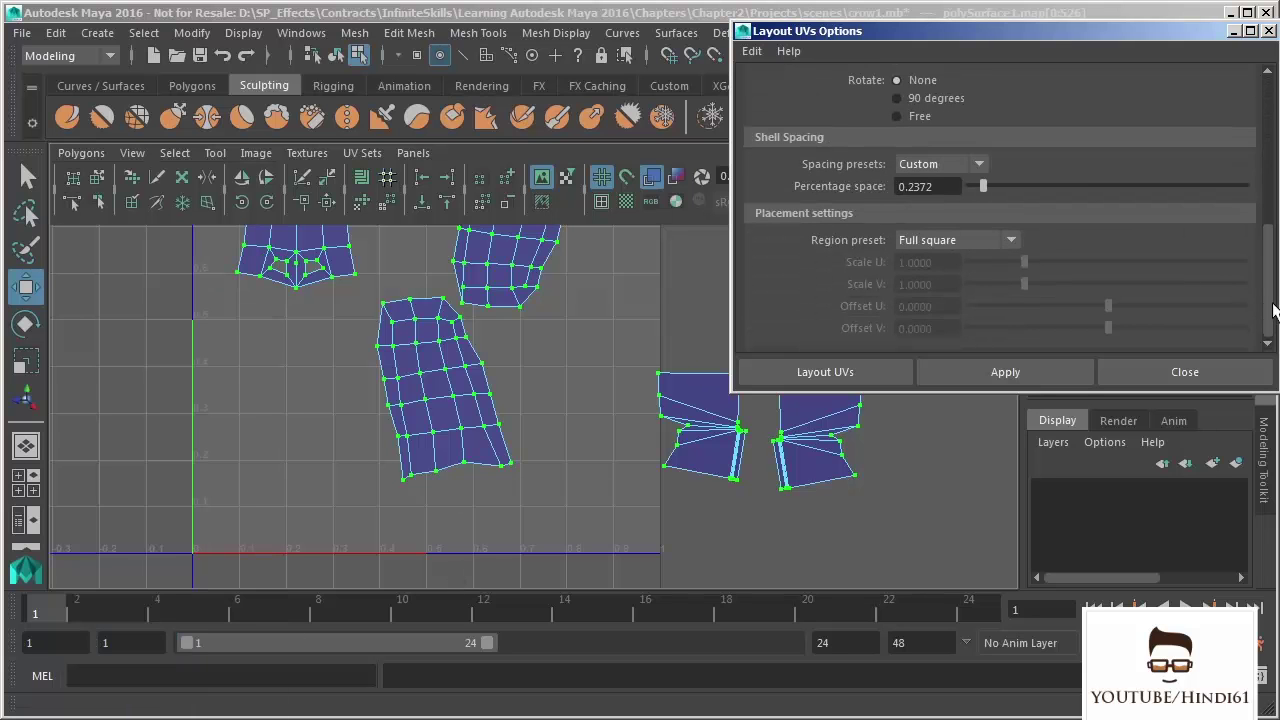
{"action": "left_click_drag", "start_coordinate": [983, 186], "coordinate": [1033, 186]}
{"action": "left_click", "coordinate": [985, 377]}
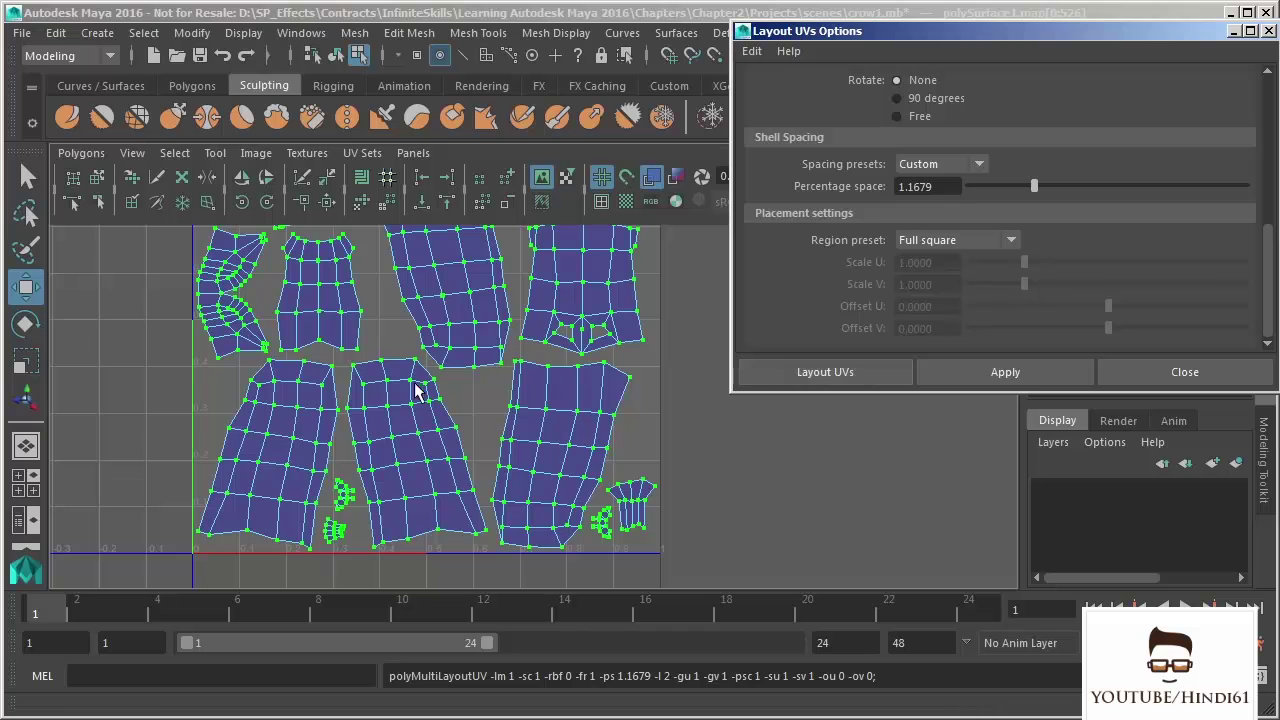
{"action": "middle_click_drag", "start_coordinate": [477, 336], "coordinate": [479, 445], "text": "alt"}
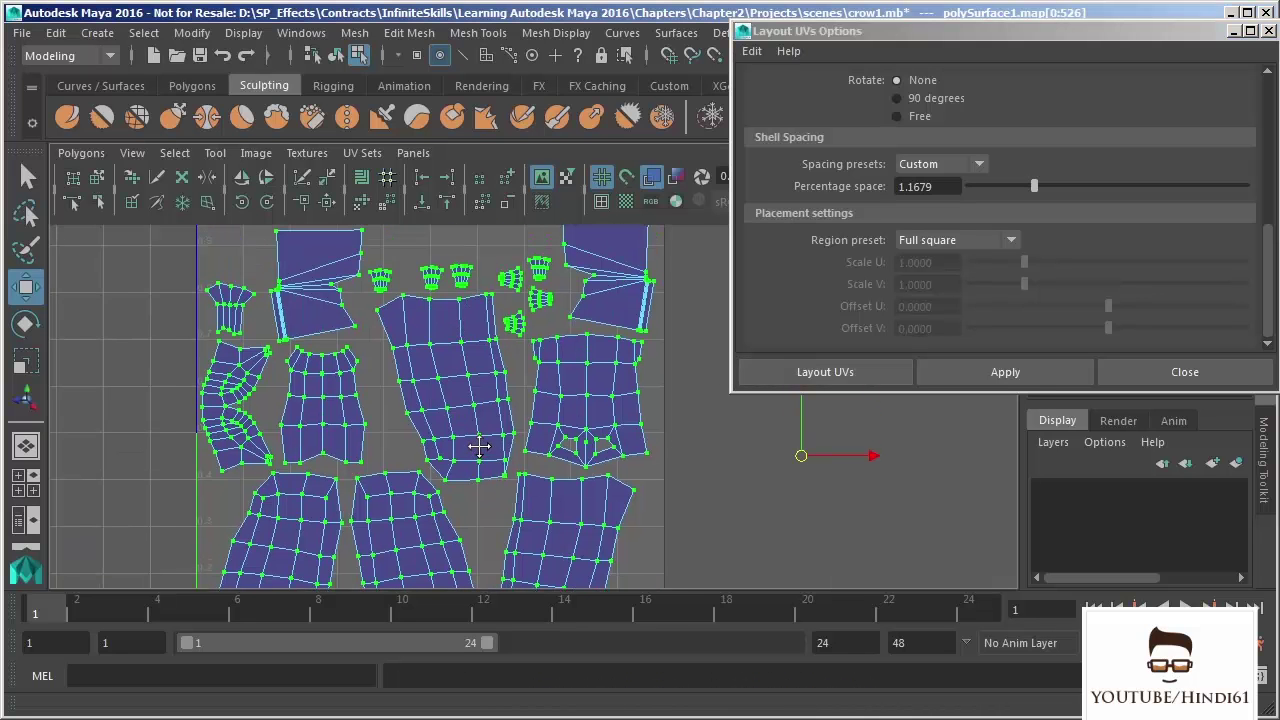
{"action": "middle_click_drag", "start_coordinate": [490, 393], "coordinate": [487, 425], "text": "alt"}
{"action": "right_click_drag", "start_coordinate": [572, 398], "coordinate": [548, 362], "text": "alt"}
{"action": "middle_click_drag", "start_coordinate": [534, 396], "coordinate": [511, 328], "text": "alt"}
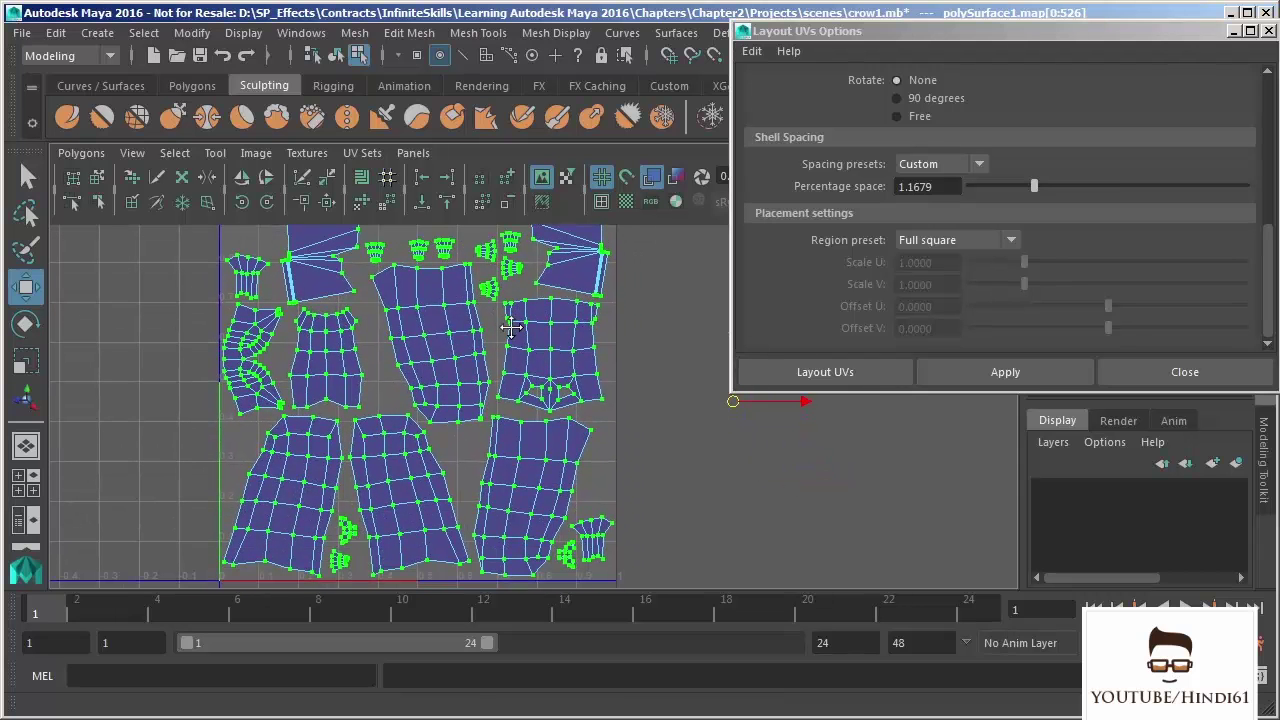